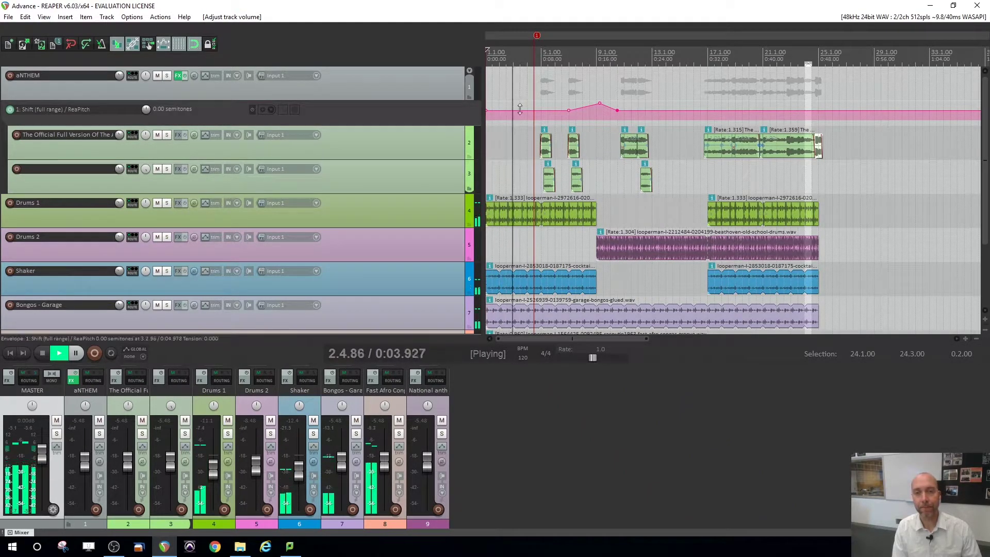
Stop playback and switch to File Explorer to inspect the Advance Australia Fair Remix folder in Documents, with its full file names shown.
key("space")
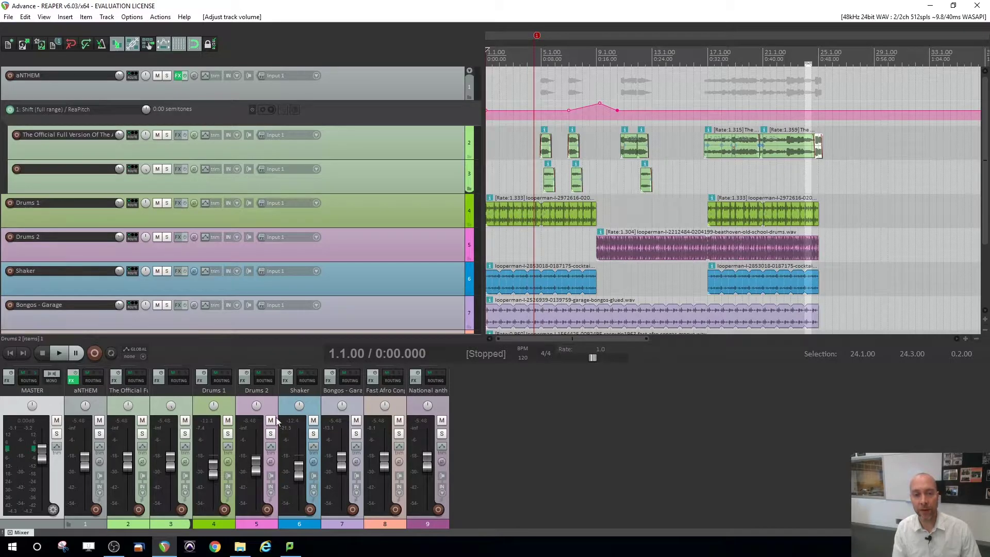
left_click(240, 546)
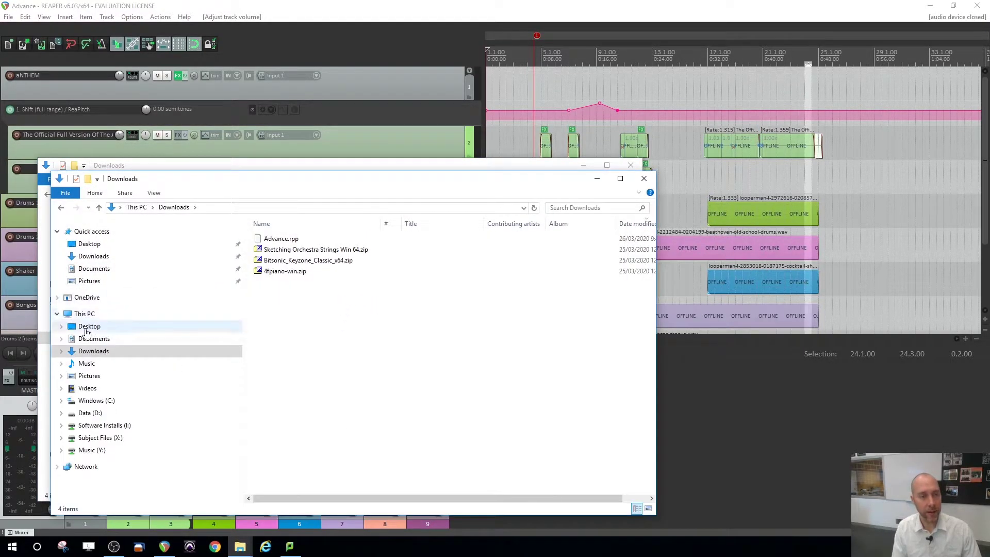
left_click(94, 339)
double_click(277, 237)
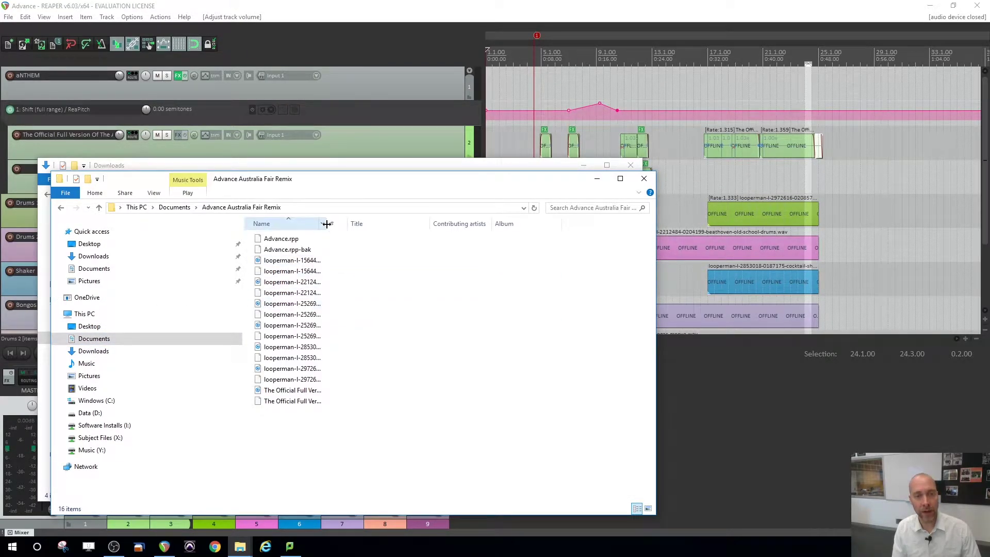
left_click_drag(337, 222, 535, 227)
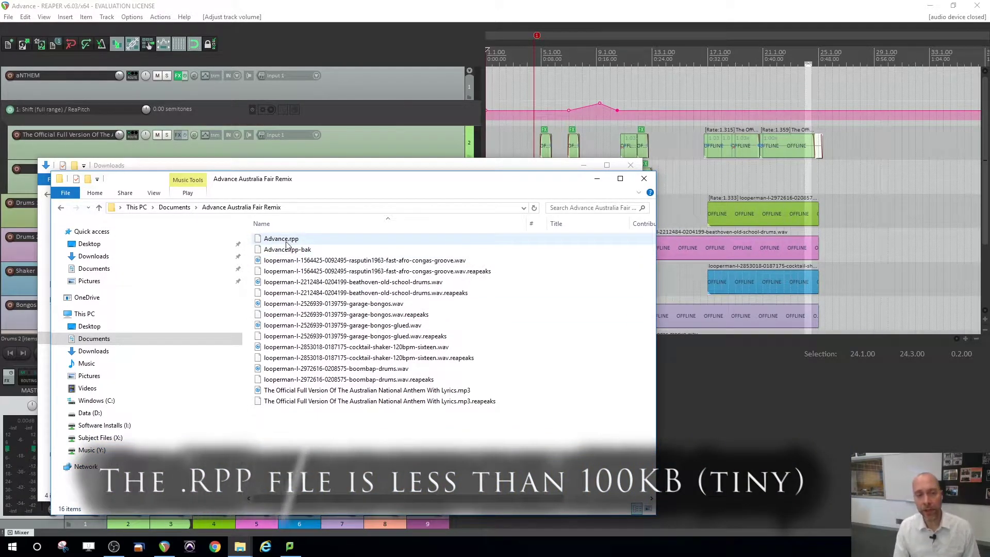
mouse_move(278, 243)
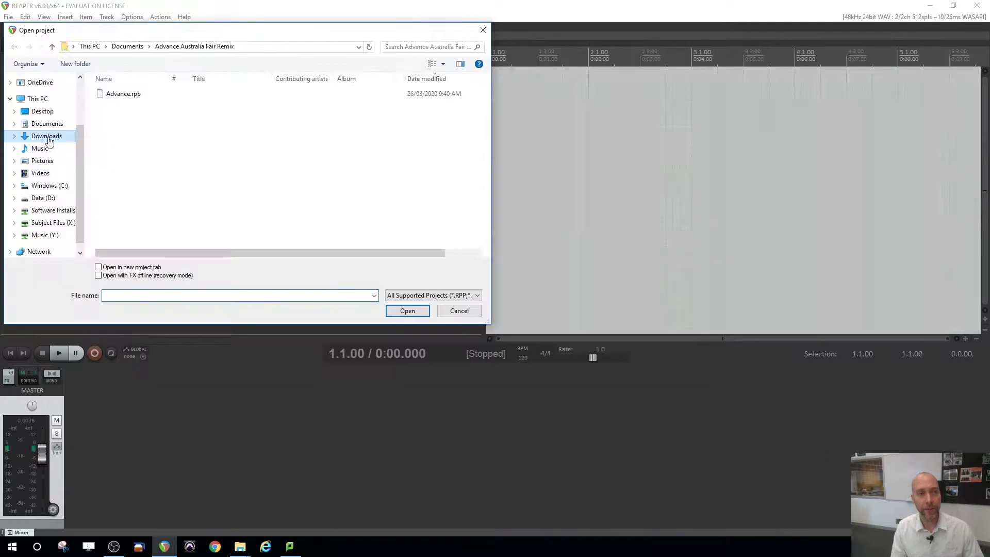
Open the Advance.rpp project from Downloads in REAPER and check the contents of the Downloads folder in File Explorer.
left_click(49, 136)
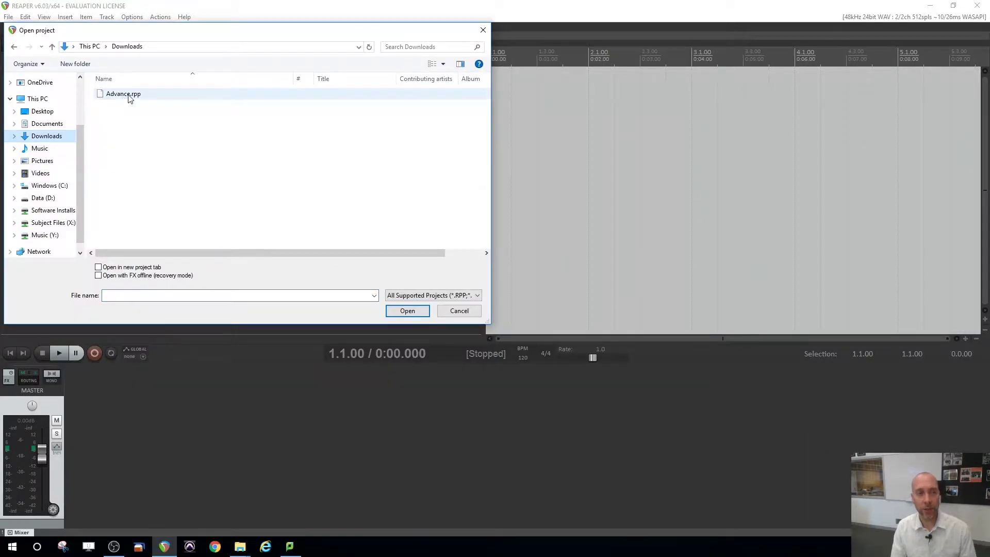
double_click(128, 94)
mouse_move(239, 545)
left_click(207, 505)
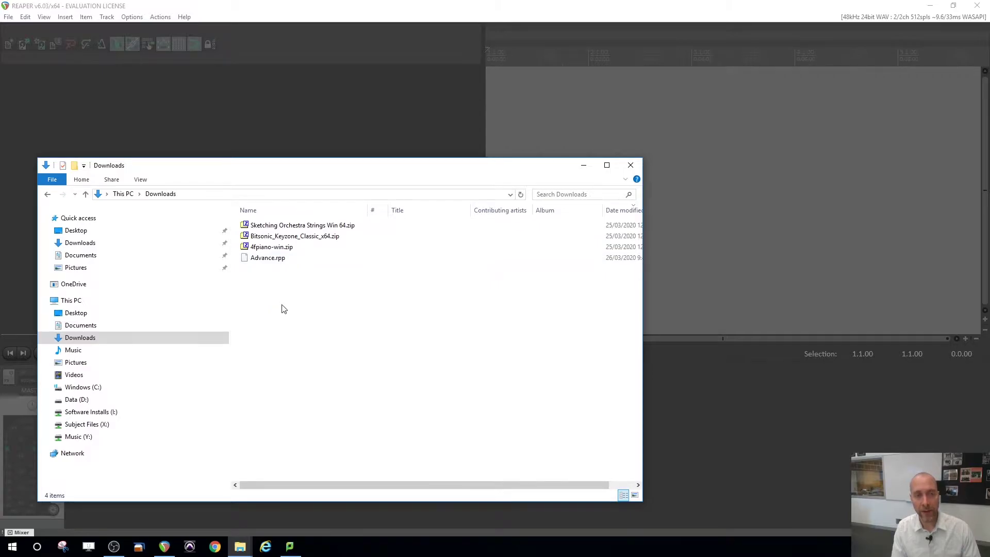
left_click(423, 15)
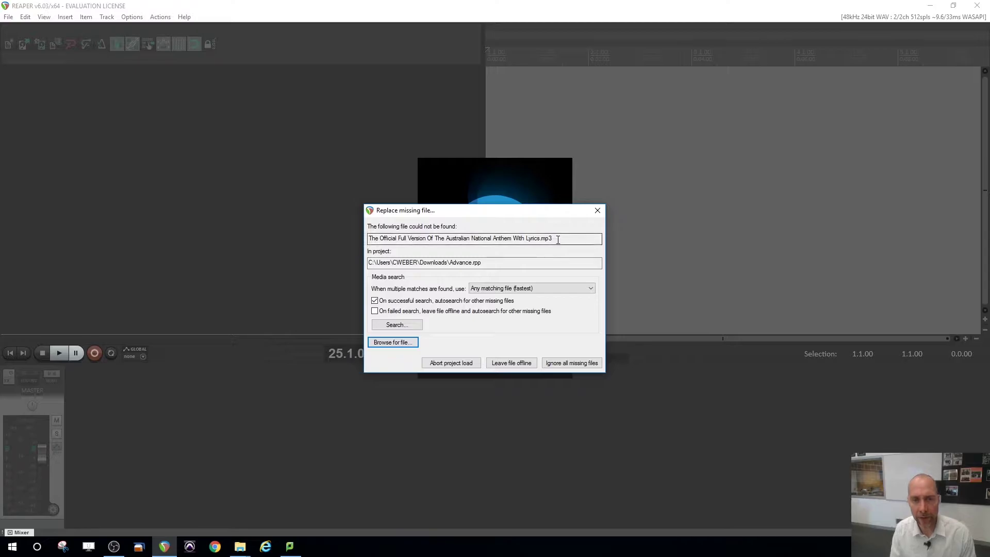
Leave each missing media file offline and dismiss the project load warning.
left_click(517, 364)
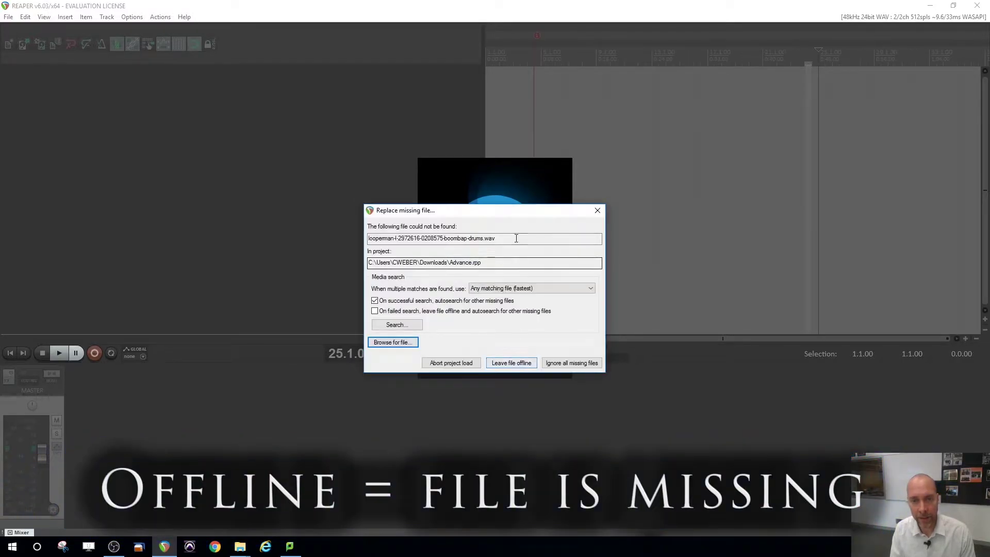
left_click(518, 363)
left_click(520, 363)
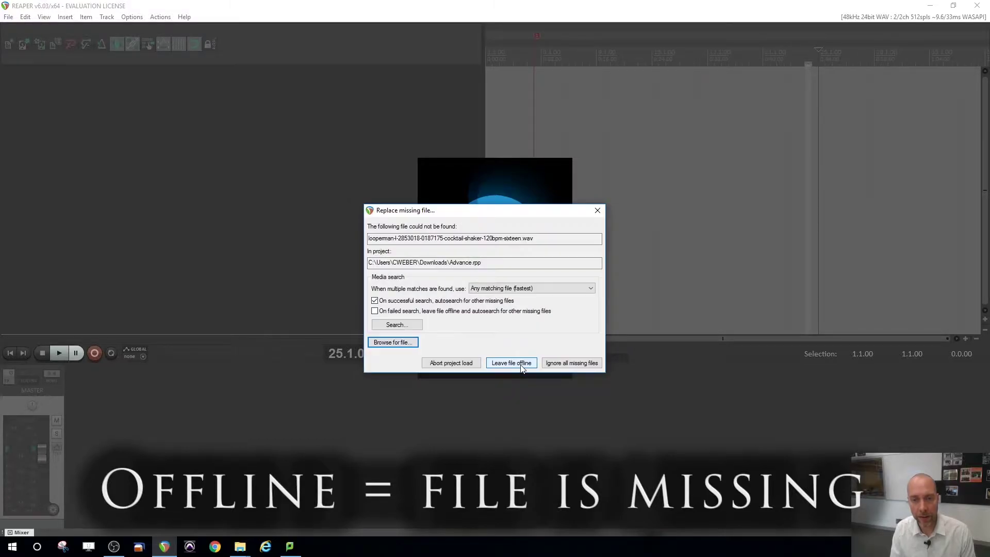
left_click(521, 364)
left_click(520, 364)
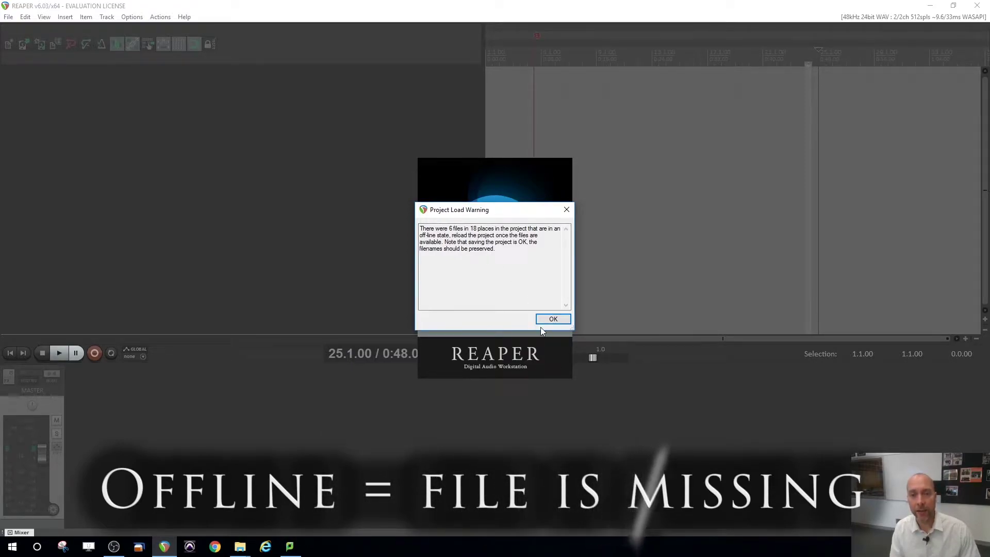
left_click(555, 323)
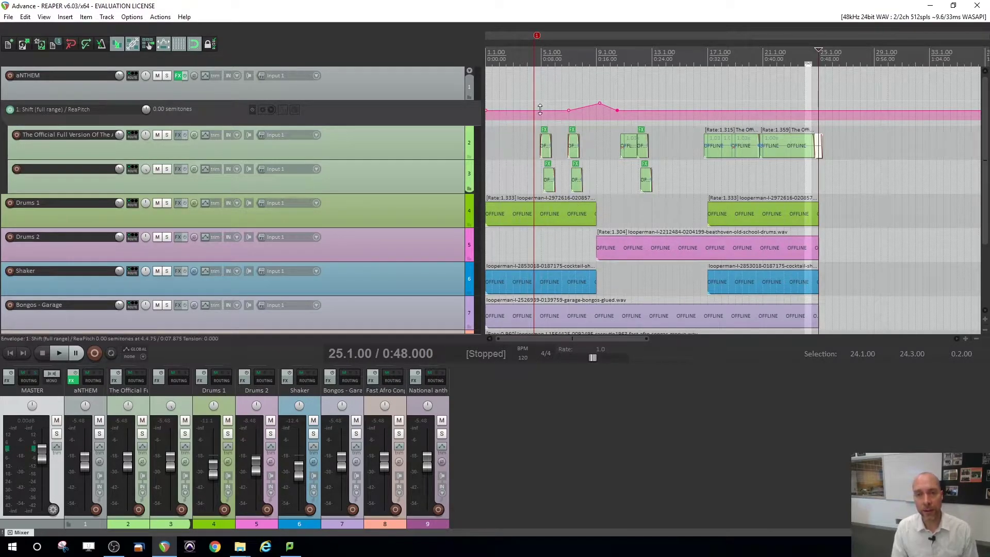
Play the loaded project from the start, stop it, and look over the media items on all tracks.
key("Home")
key("space")
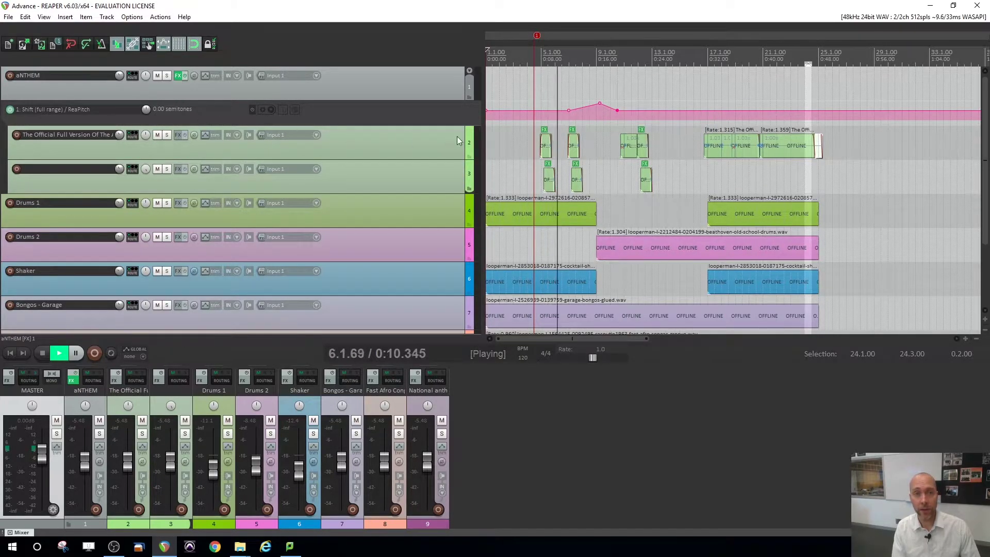
mouse_move(598, 104)
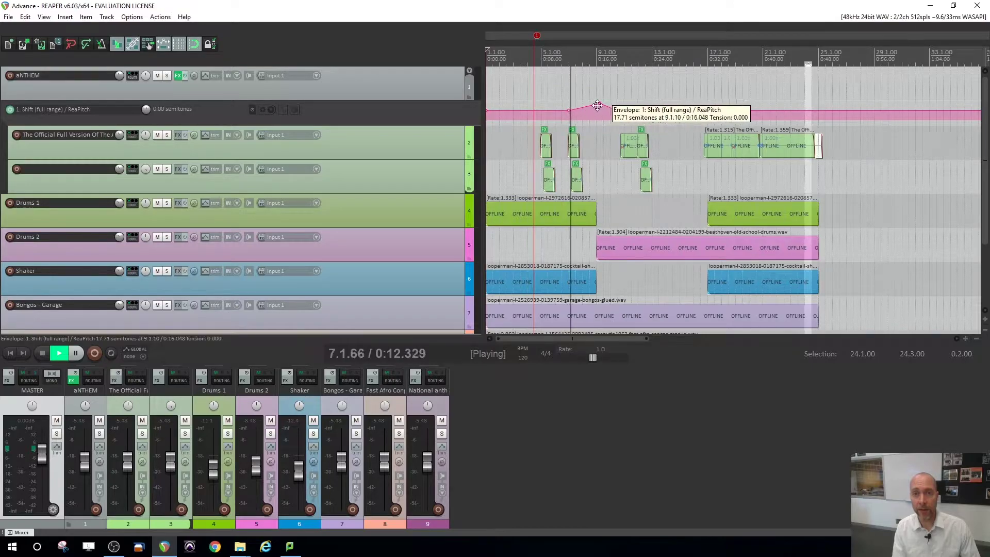
key("space")
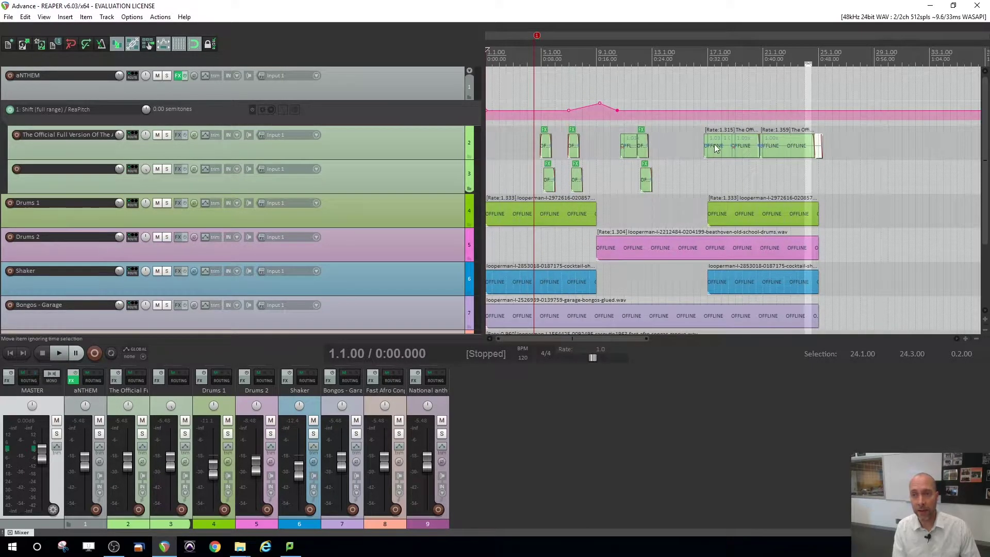
left_click(719, 60)
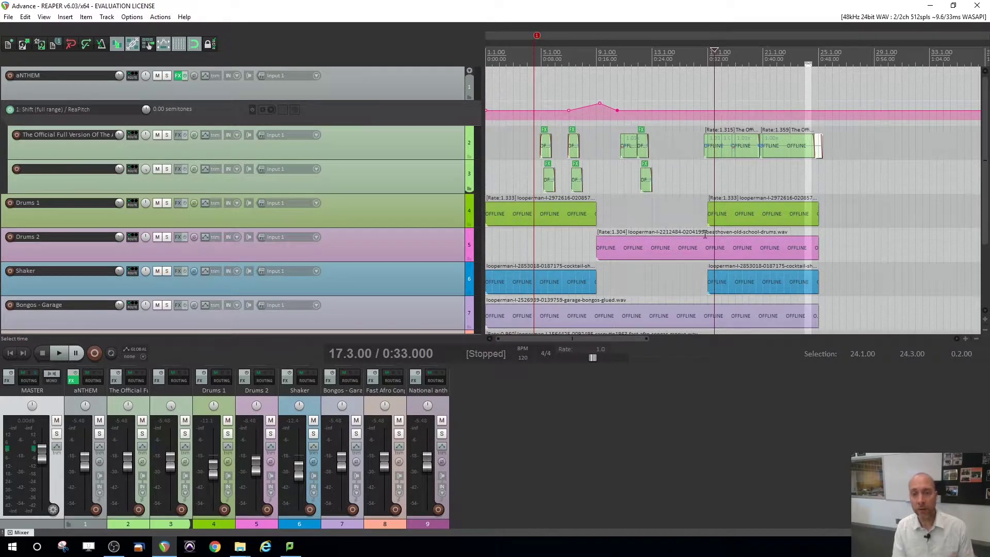
scroll(825, 190, "down", 3)
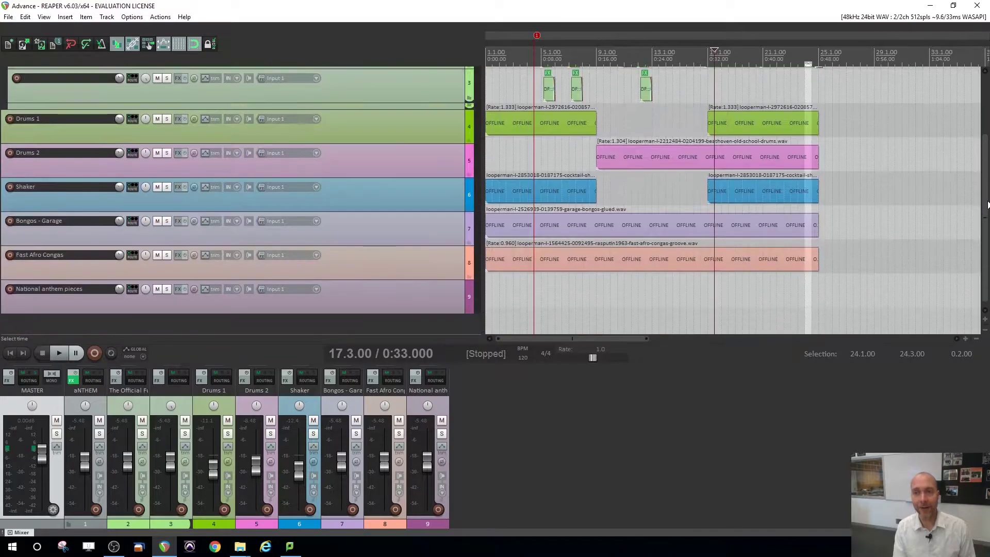
scroll(677, 201, "up", 3)
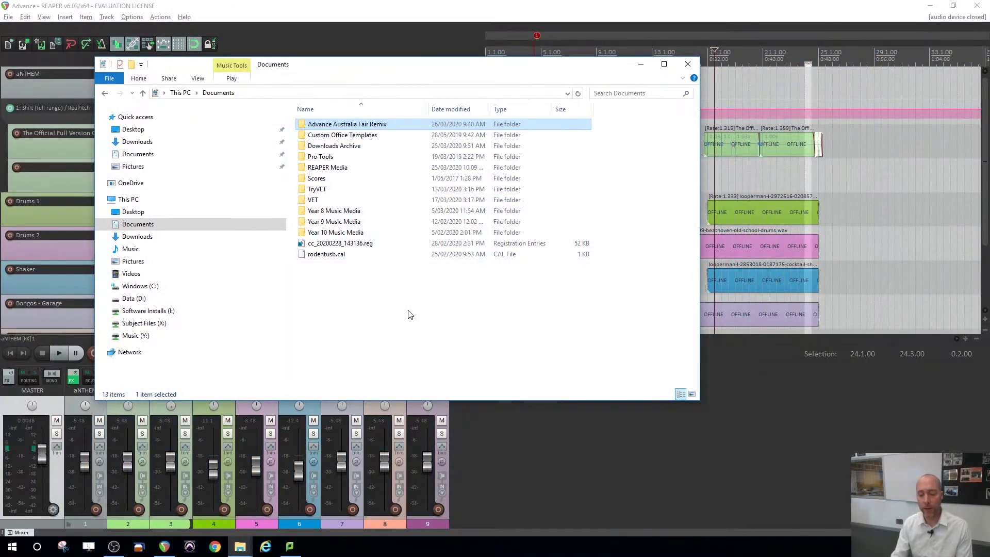
In File Explorer, review all files inside the Advance Australia Fair Remix folder and return to Documents.
double_click(345, 126)
left_click_drag(533, 349, 294, 111)
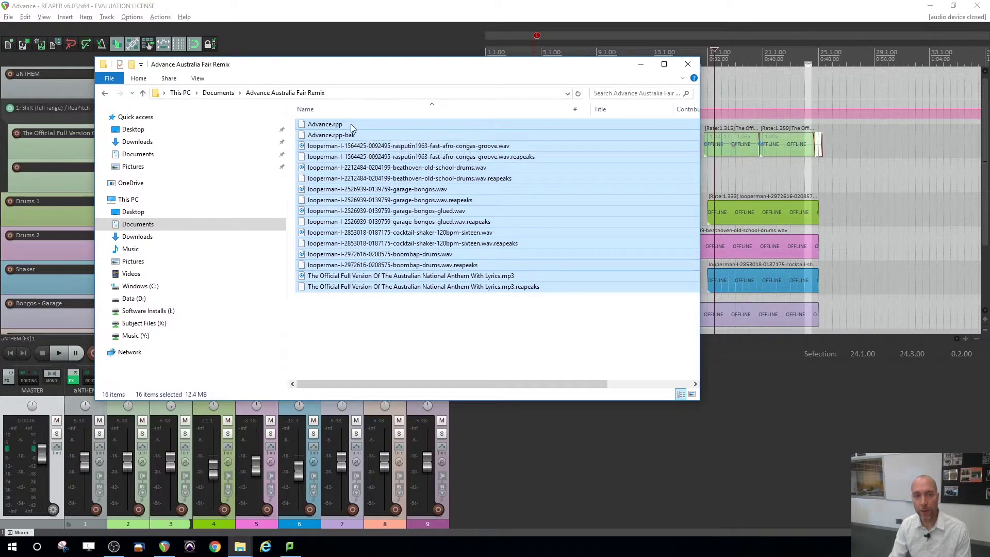
left_click(219, 92)
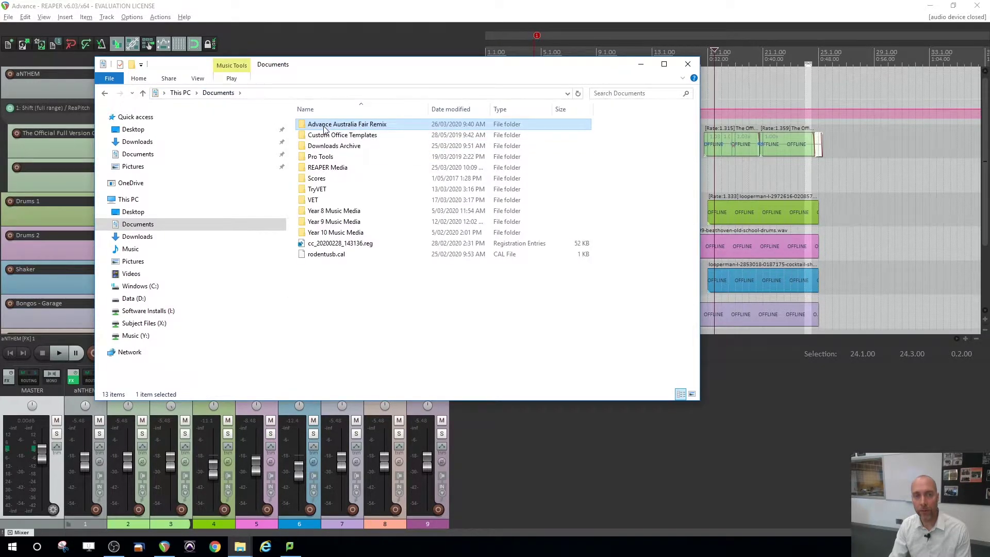
Compress the Advance Australia Fair Remix folder into Advance Australia Fair Remix.zip with 7-Zip and select the archive.
right_click(323, 126)
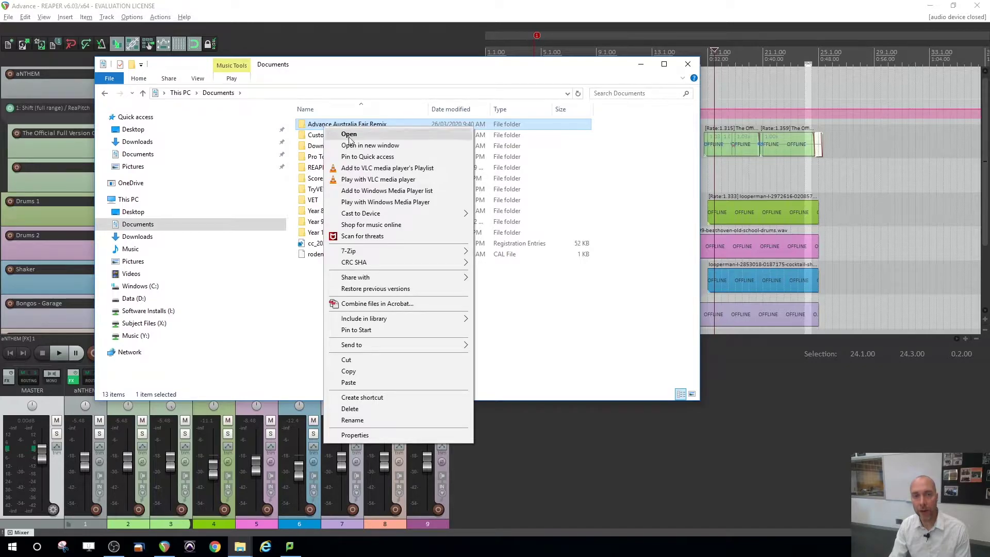
mouse_move(370, 251)
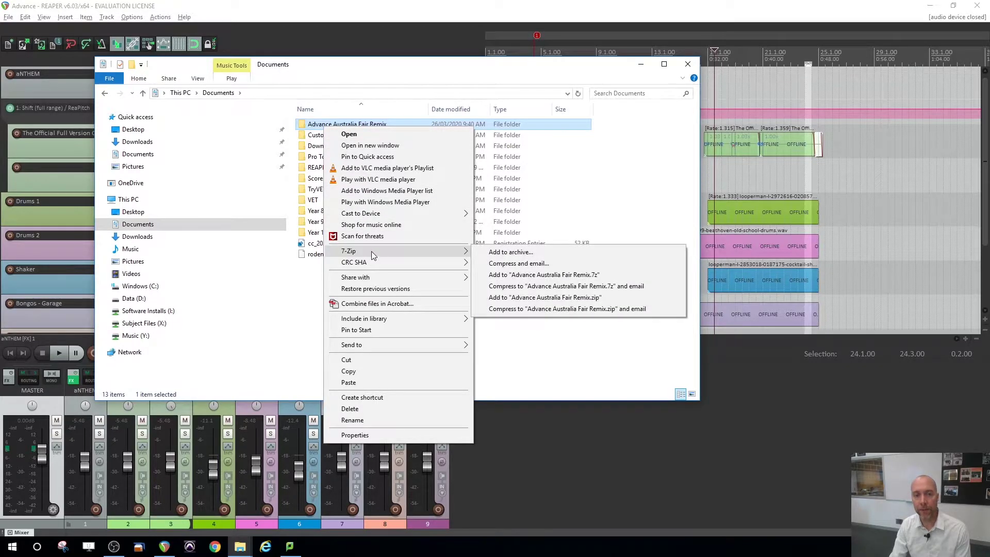
right_click(359, 125)
mouse_move(425, 252)
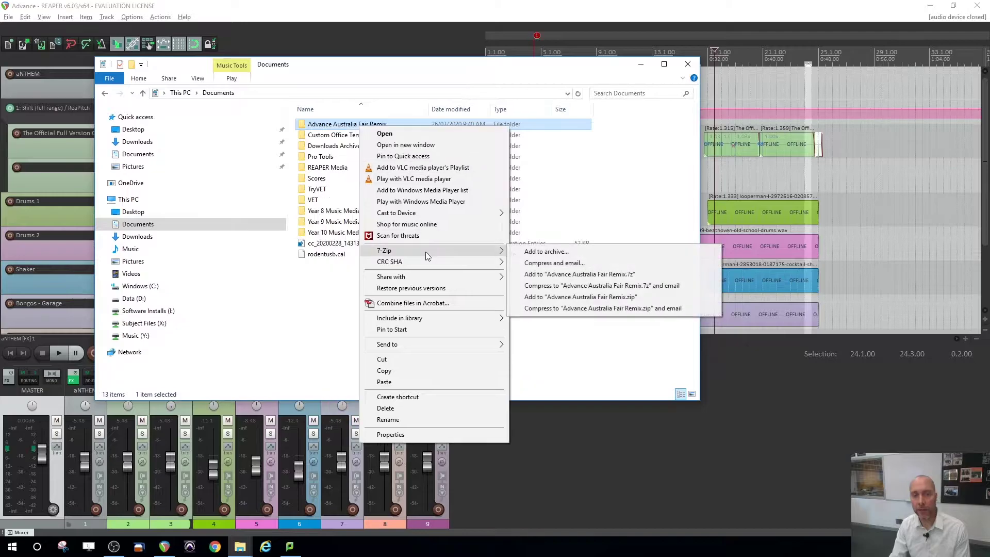
left_click(550, 297)
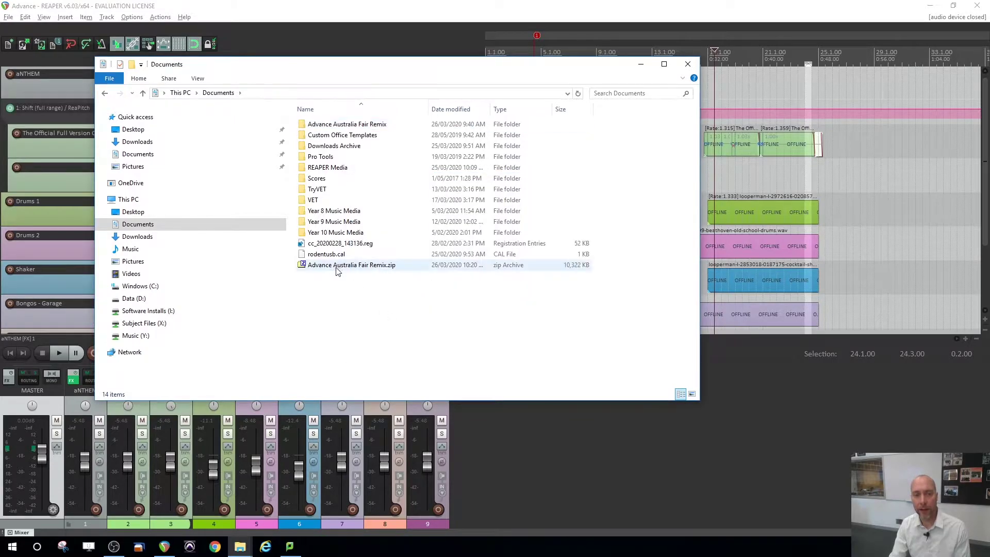
left_click(337, 265)
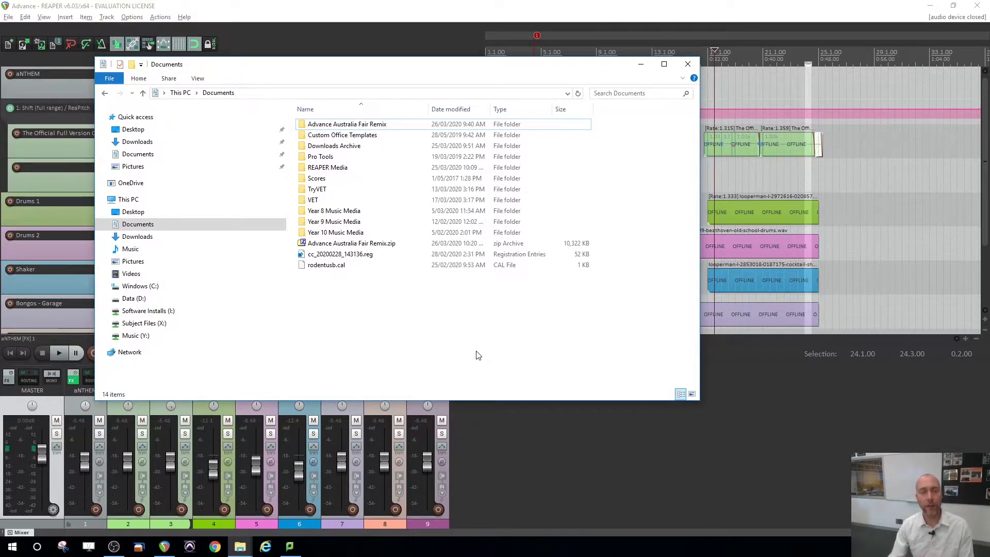
Create a second zip of the Advance Australia Fair Remix folder with Windows' built-in compression, keeping the suggested file name.
right_click(358, 126)
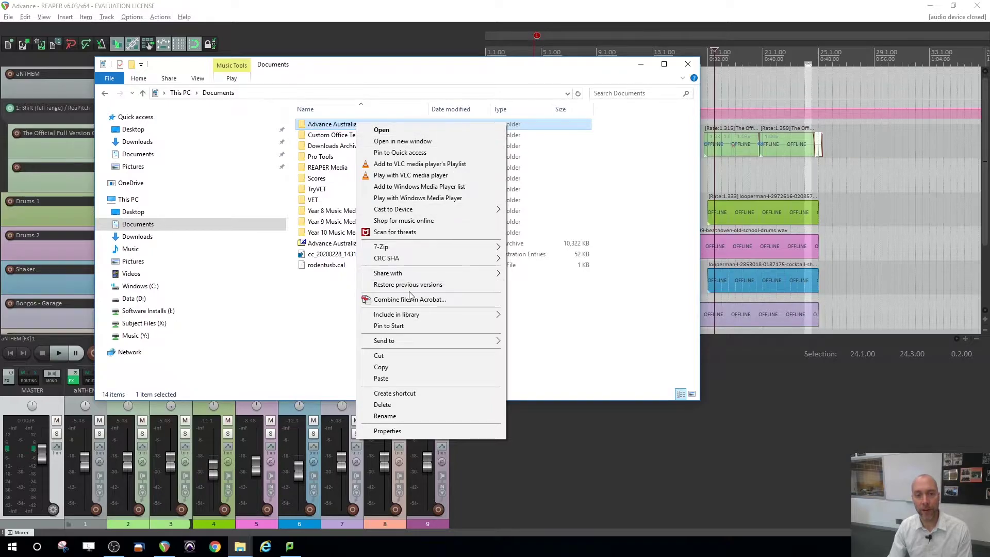
mouse_move(421, 346)
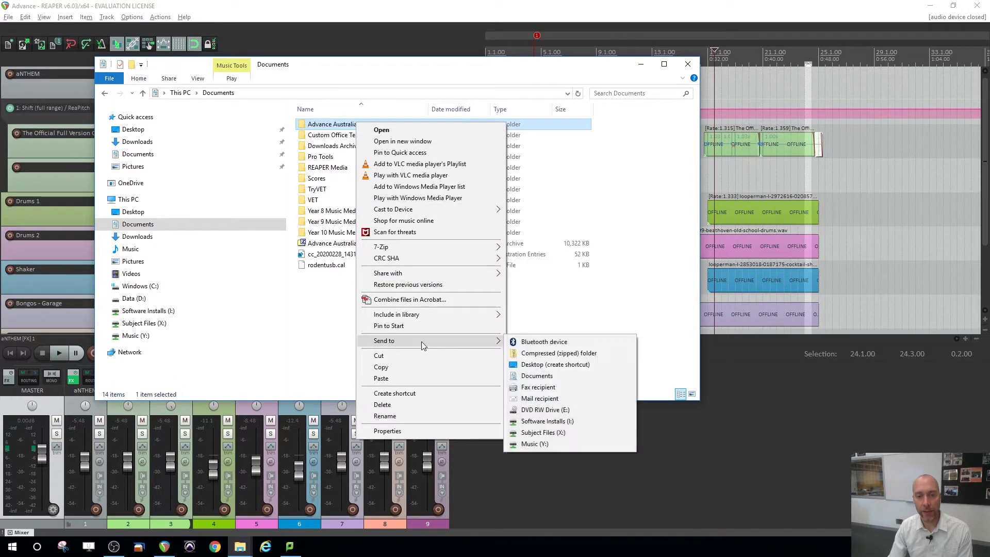
left_click(550, 355)
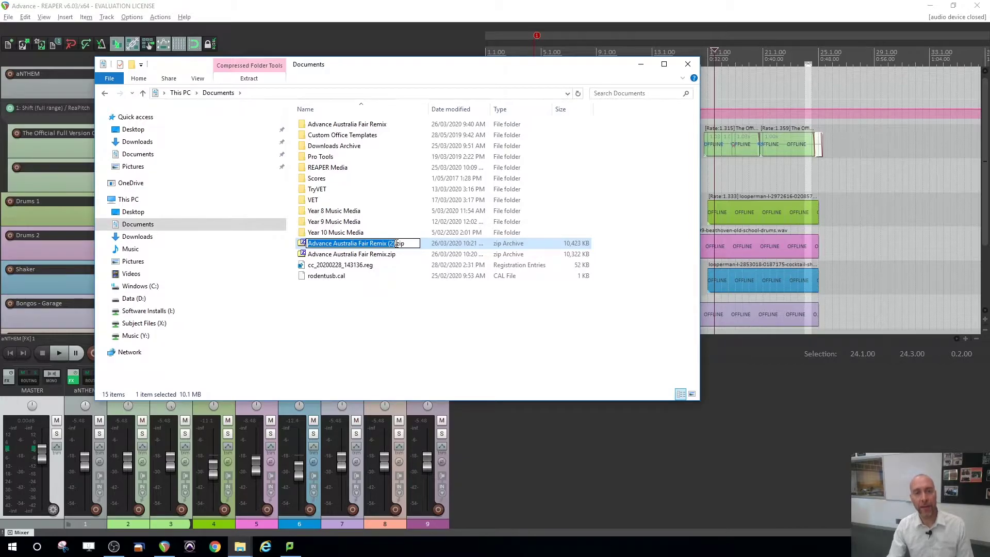
key("Return")
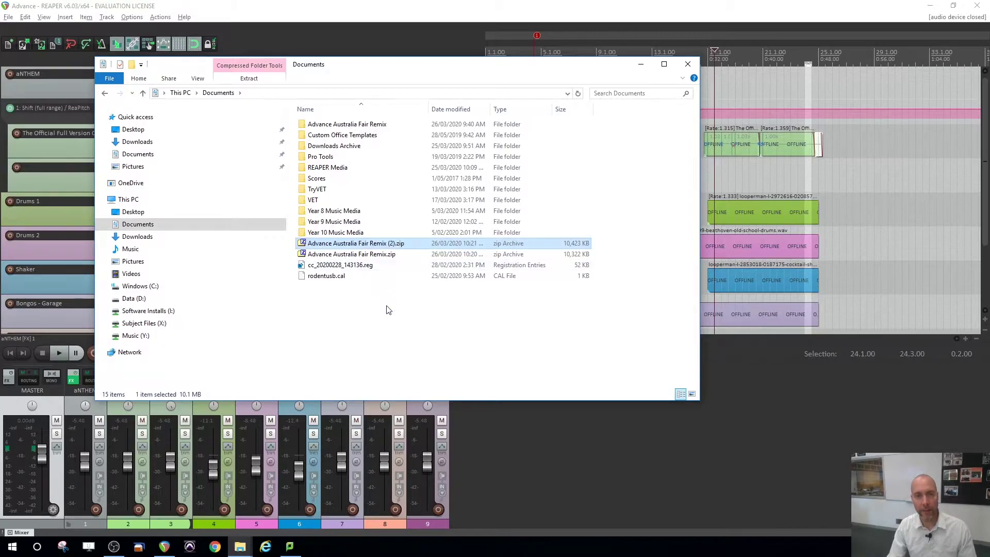
left_click(343, 126)
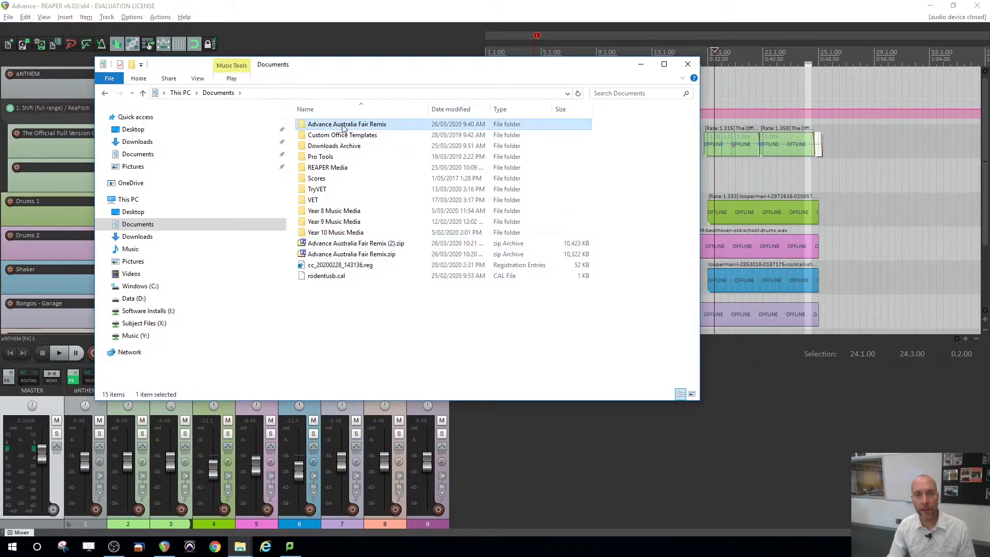
right_click(343, 126)
mouse_move(390, 251)
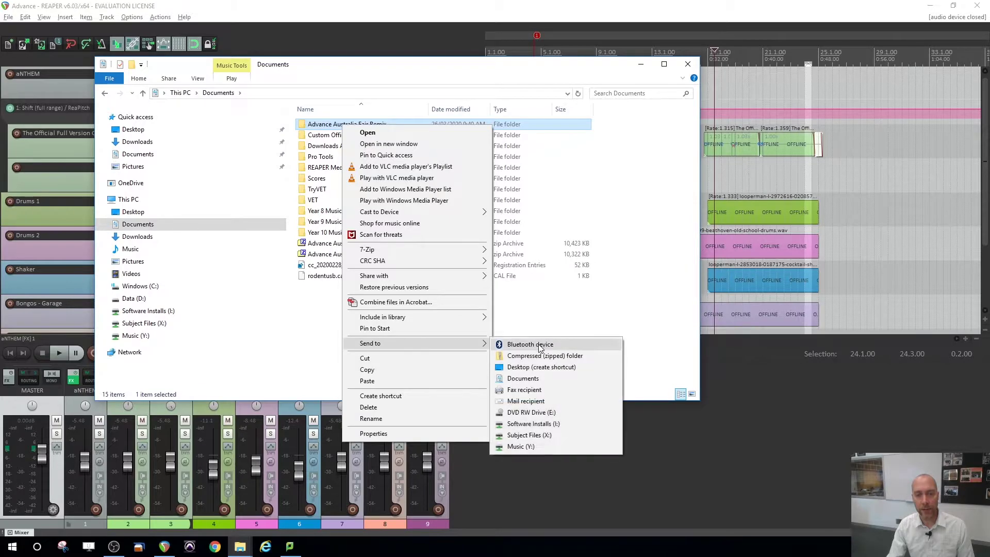
left_click(394, 341)
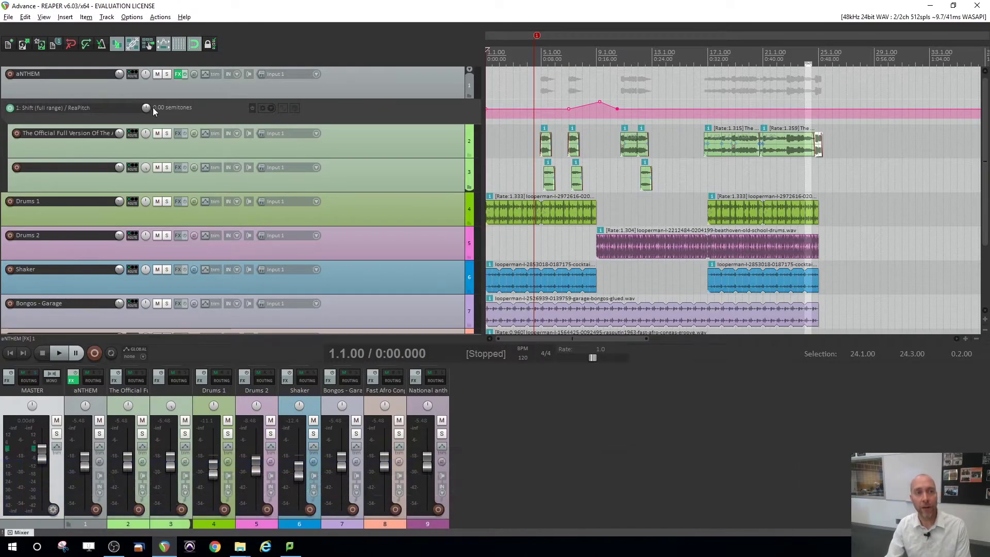
Play the complete Advance project in REAPER from the start and stop playback.
left_click(8, 17)
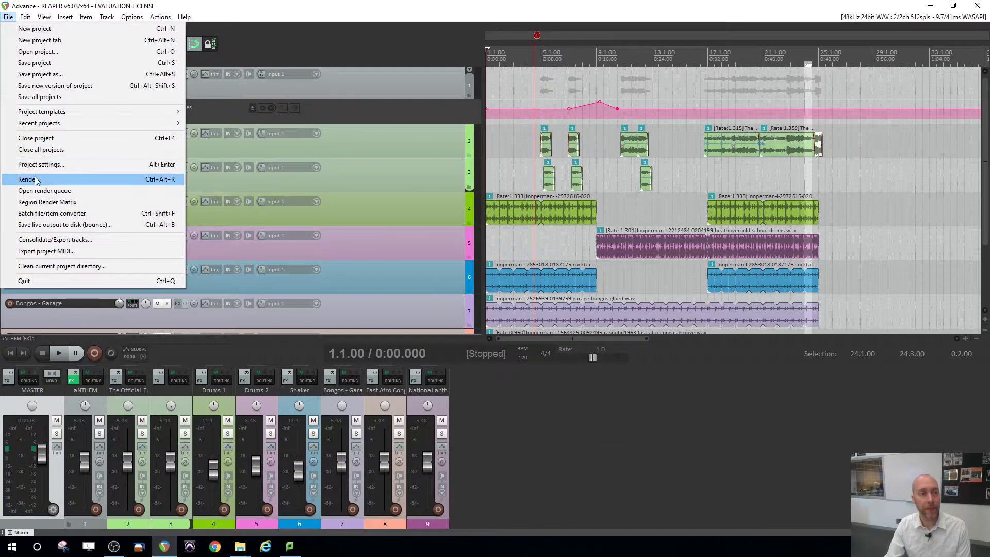
key("Escape")
key("space")
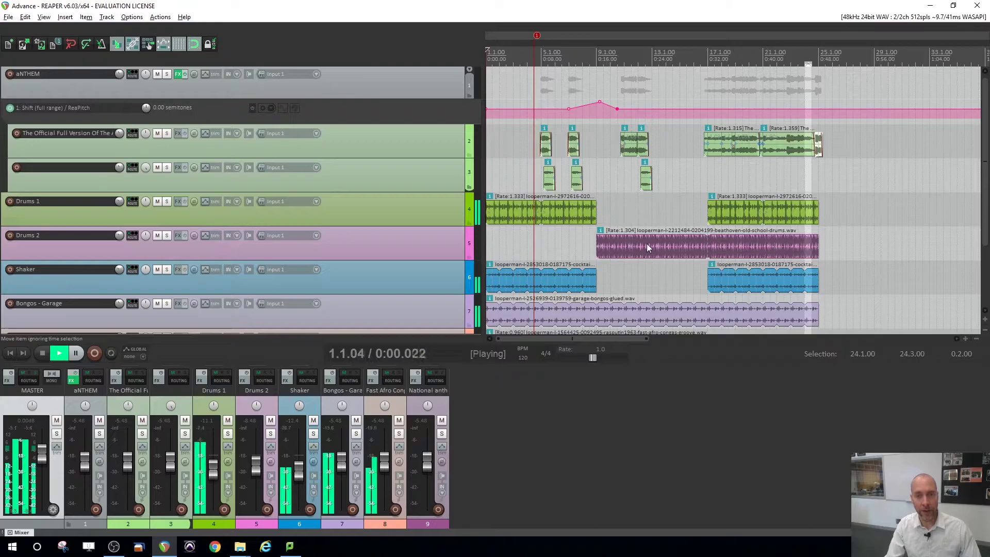
key("space")
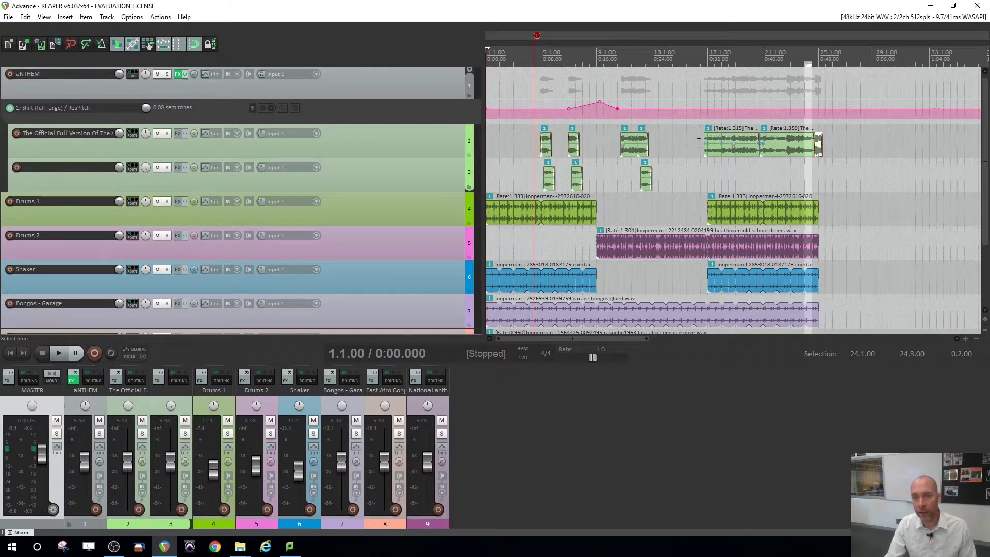
Audition the official anthem track in solo, and play the full mix again with solo turned off.
left_click(167, 133)
key("space")
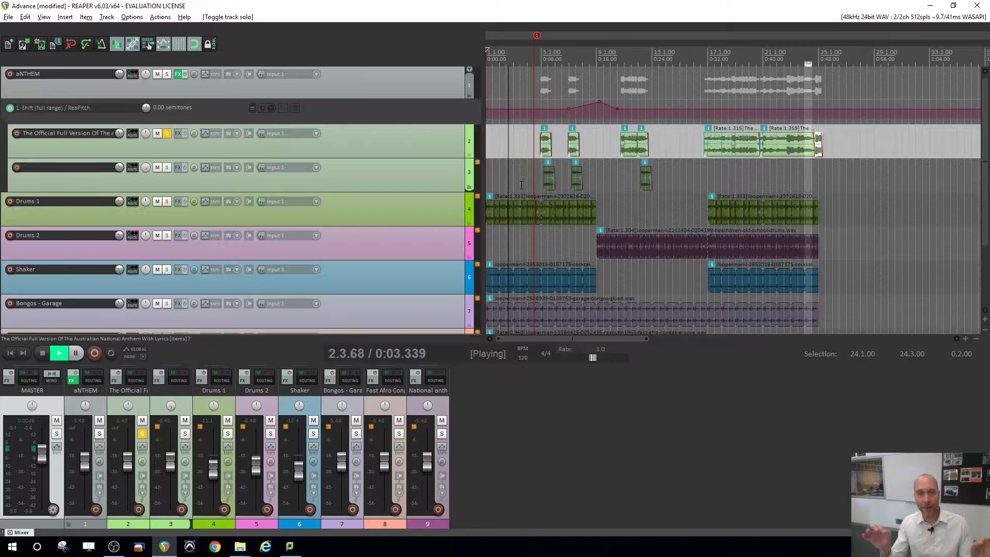
key("space")
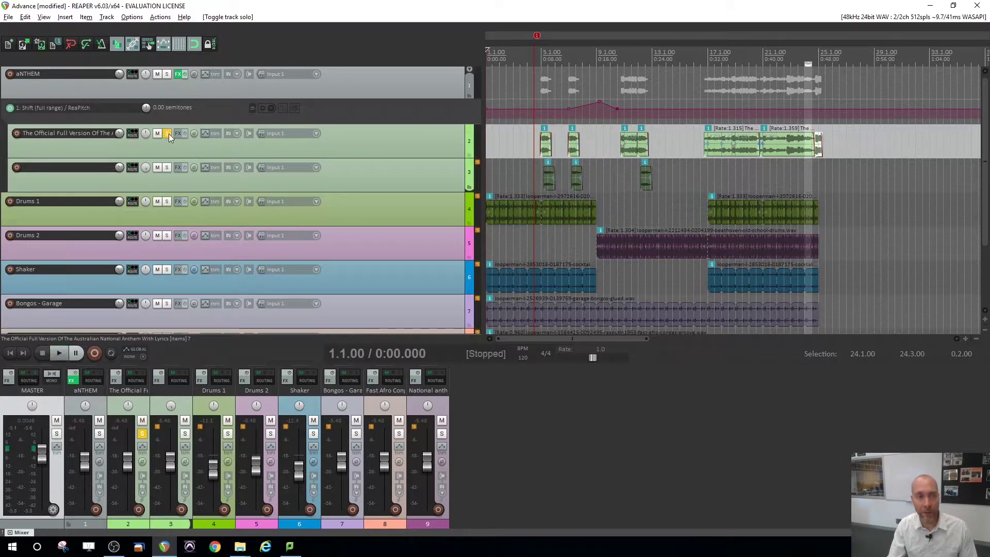
left_click(166, 133)
key("space")
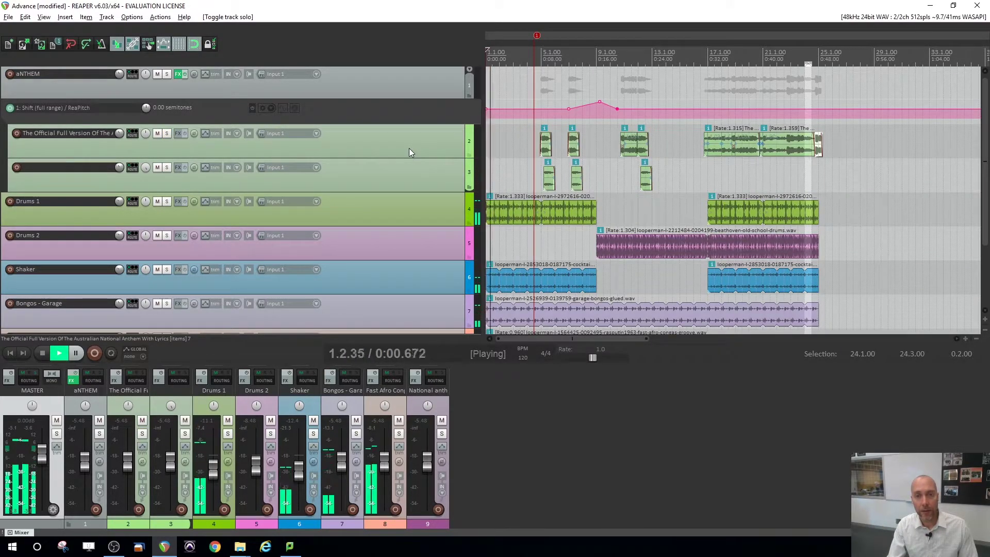
key("space")
Open the render settings and set the output format to MP3 with a constant bitrate of 128 kbps.
left_click(9, 19)
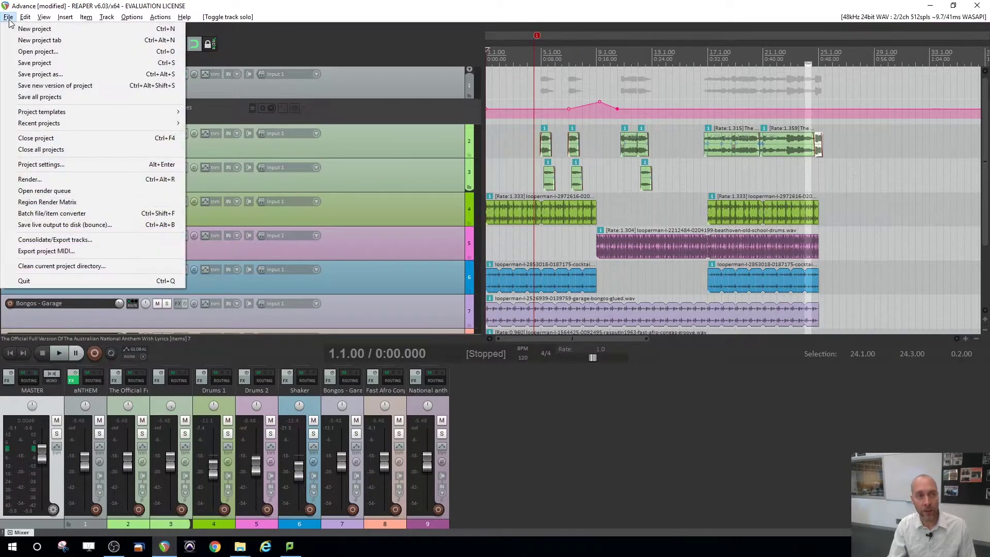
left_click(50, 180)
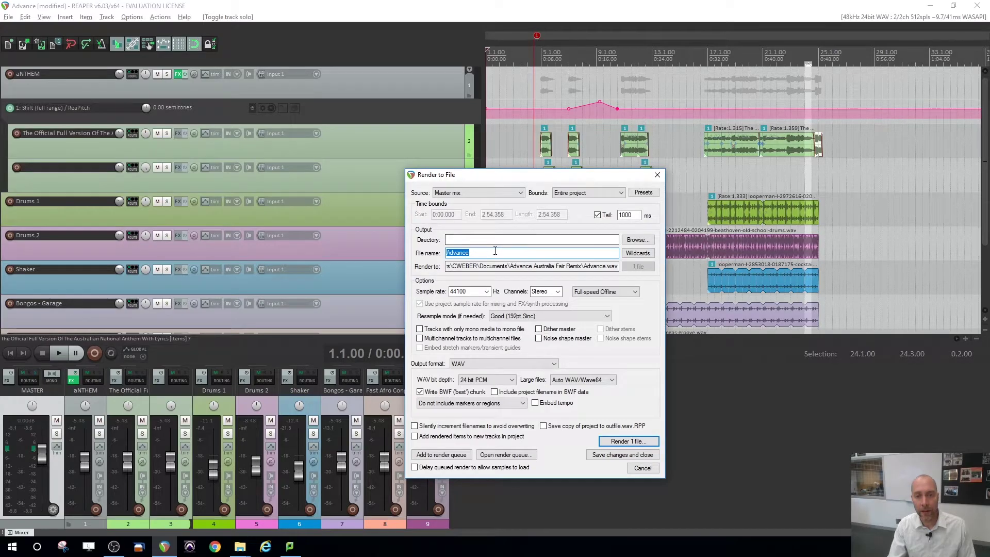
left_click(472, 364)
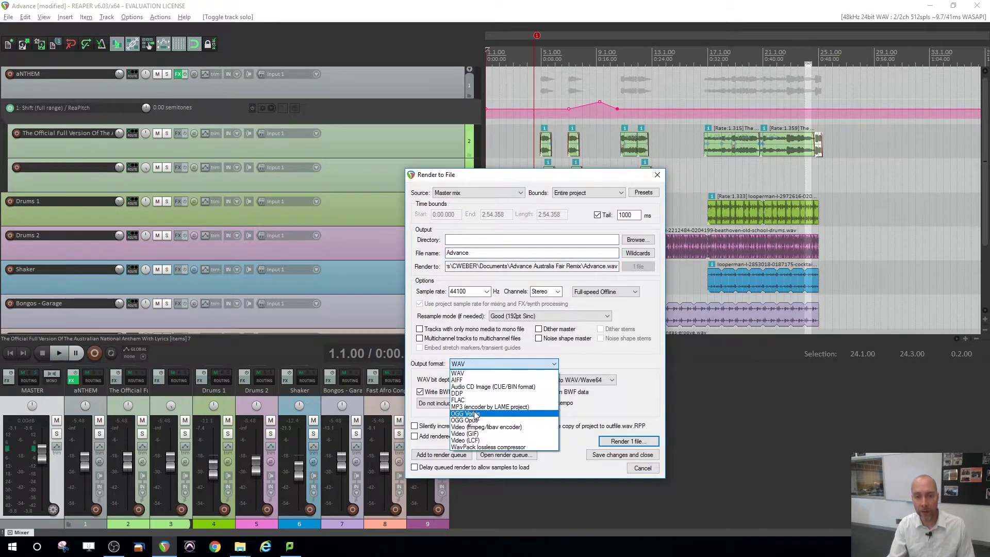
left_click(482, 407)
left_click(483, 363)
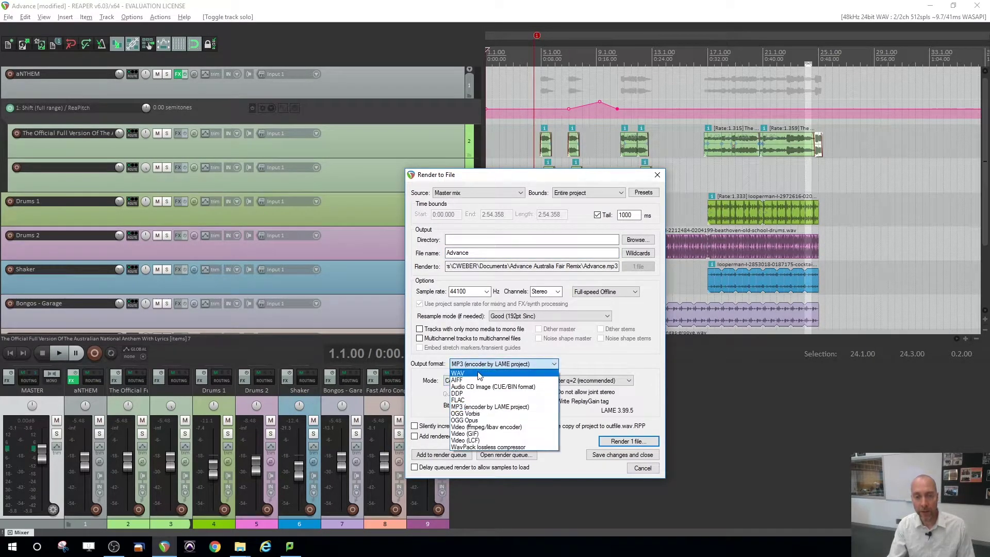
left_click(480, 372)
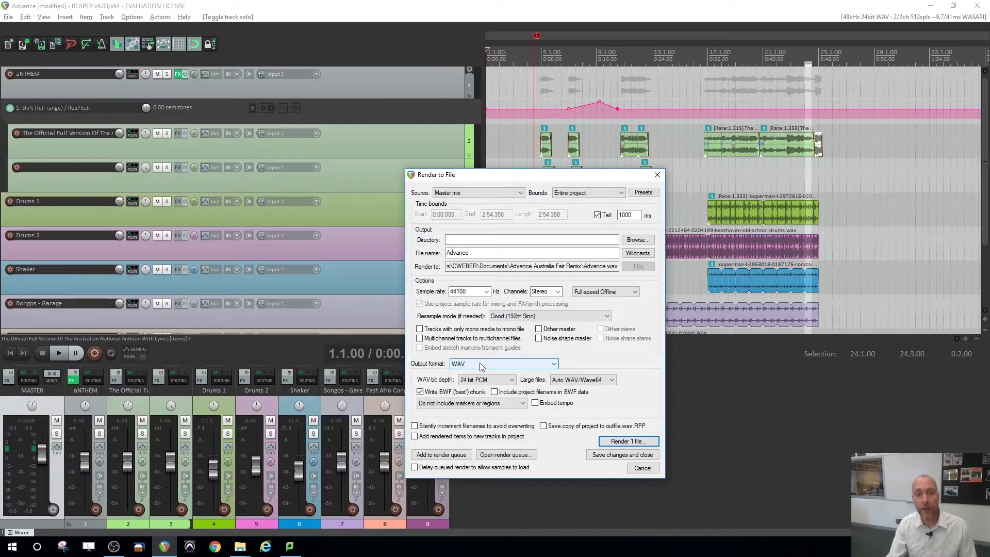
left_click(480, 364)
left_click(477, 407)
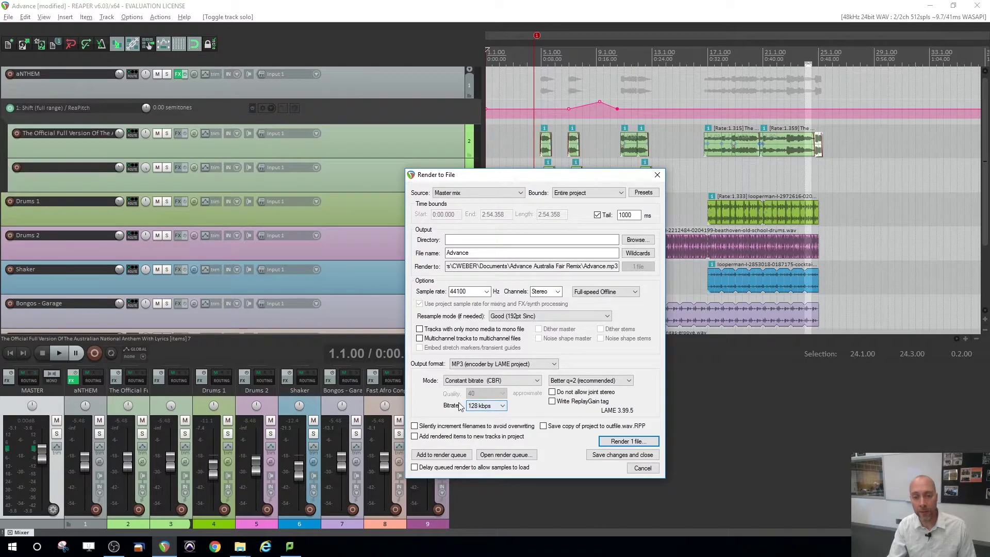
left_click(482, 405)
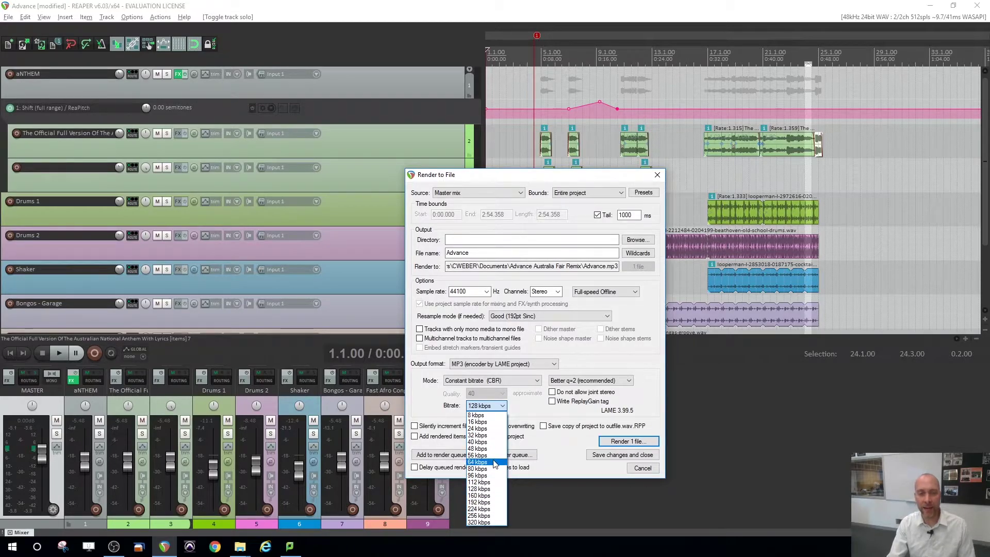
left_click(487, 488)
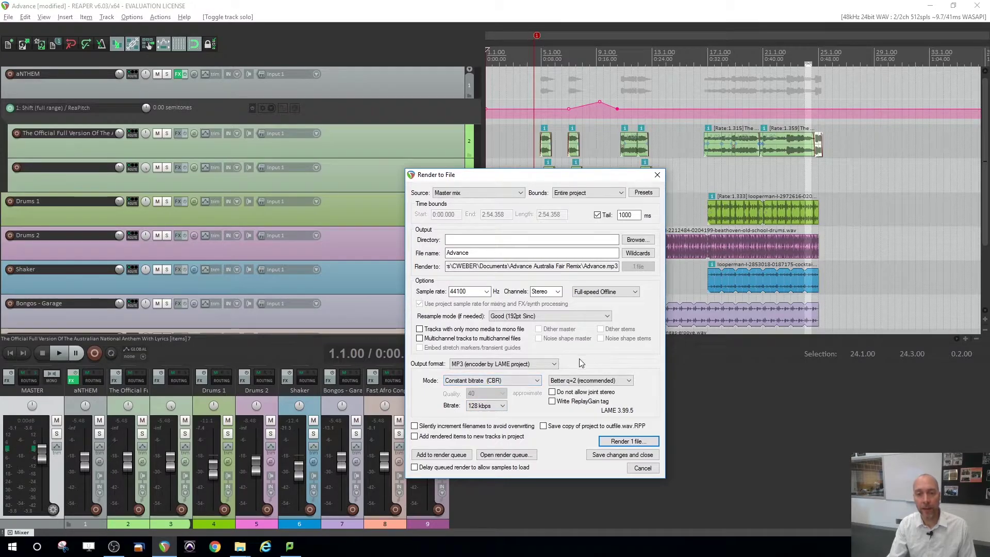
Add the author's name after Advance in the render file name and try rendering the entire project.
left_click(488, 251)
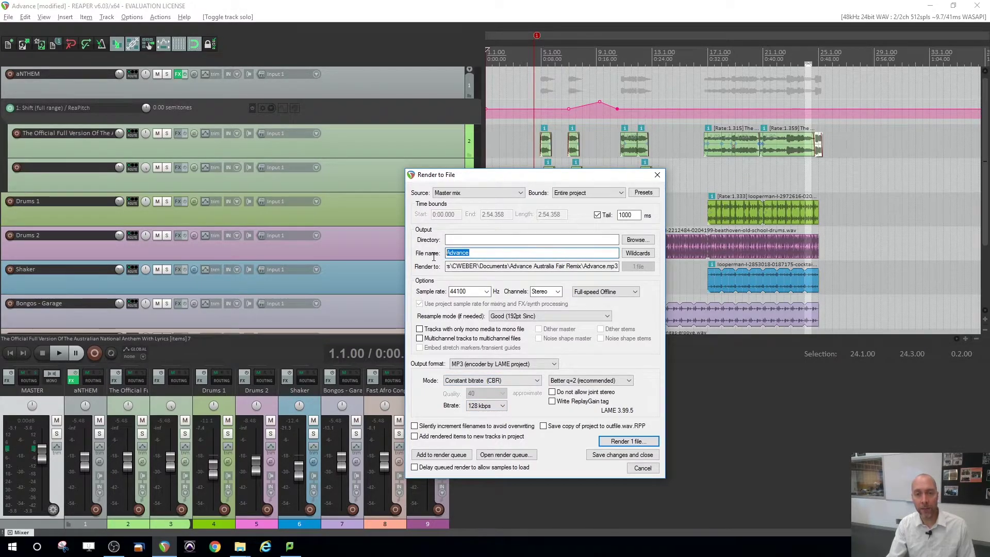
left_click(488, 252)
type("Mr Weber")
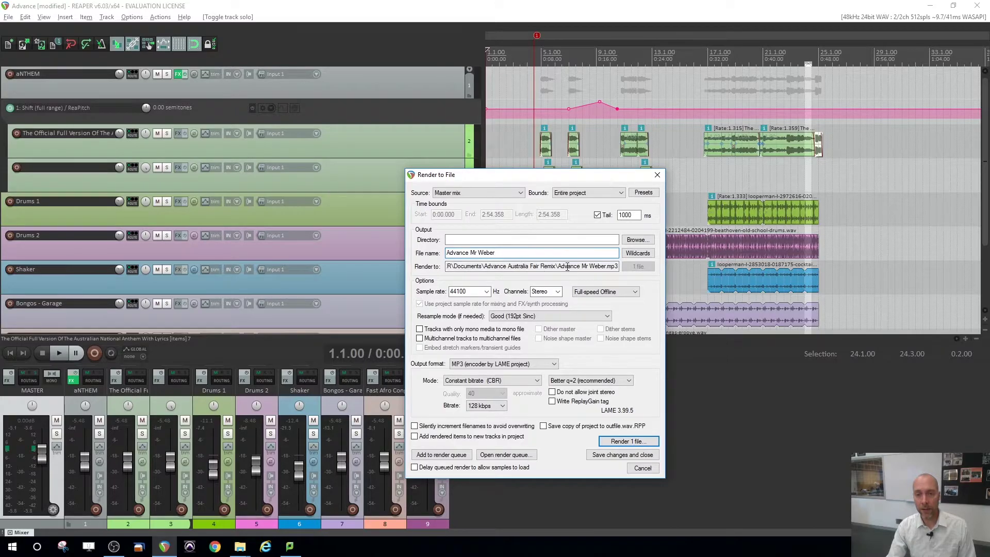
left_click(632, 442)
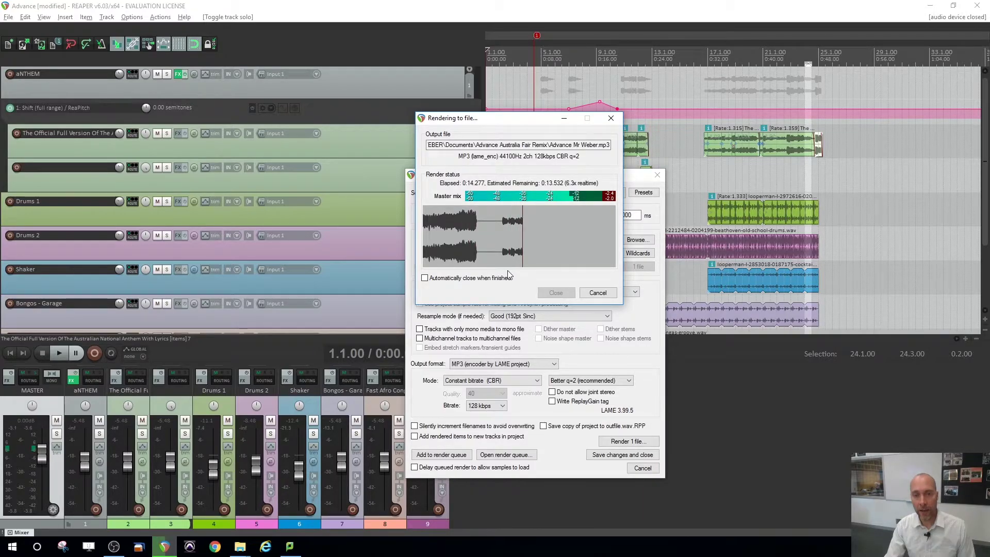
left_click(597, 293)
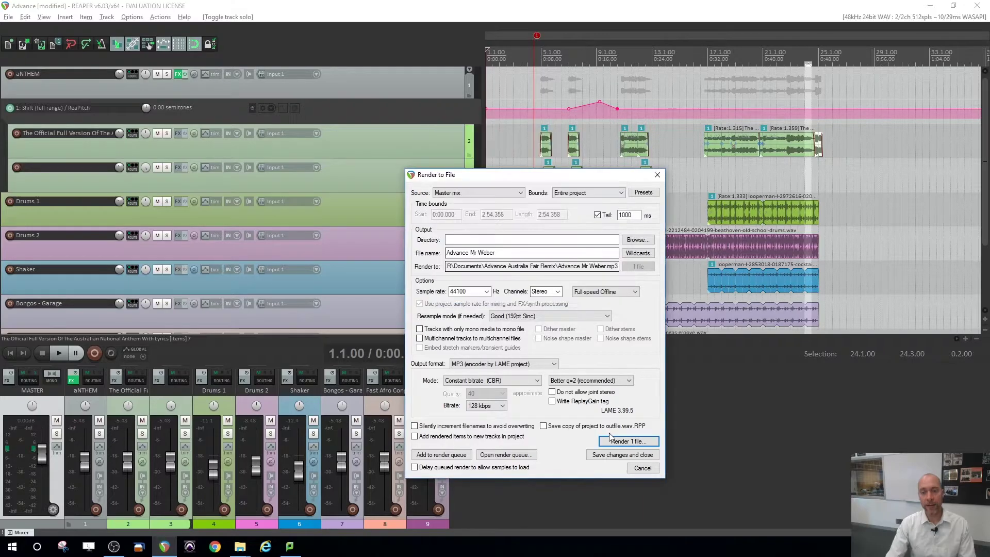
left_click(645, 469)
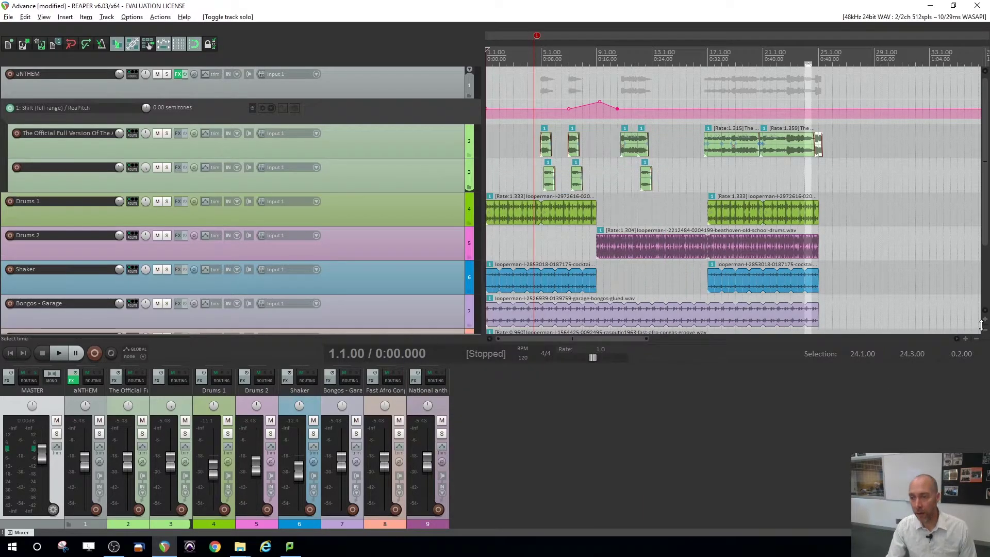
Check the far end of the timeline for leftover audio and set a time selection over the remix from 1.1.00 to 25.3.00.
left_click(985, 331)
left_click(985, 334)
left_click_drag(610, 338, 919, 334)
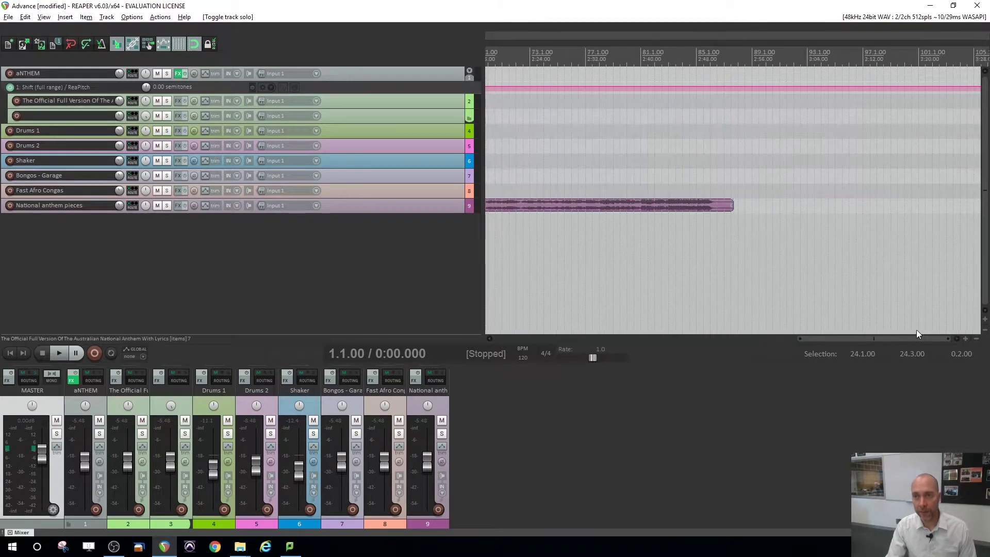
left_click(742, 53)
key("Home")
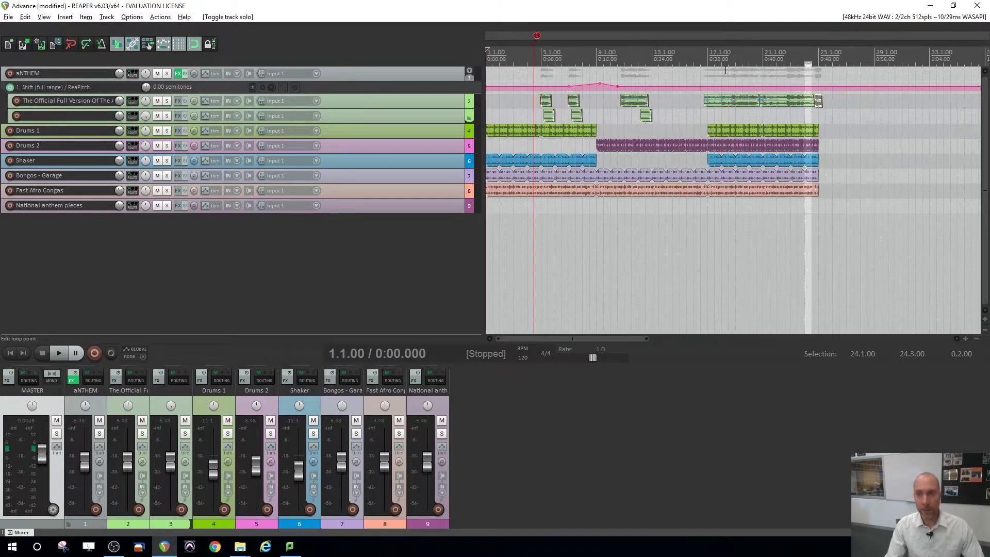
left_click_drag(824, 60, 438, 70)
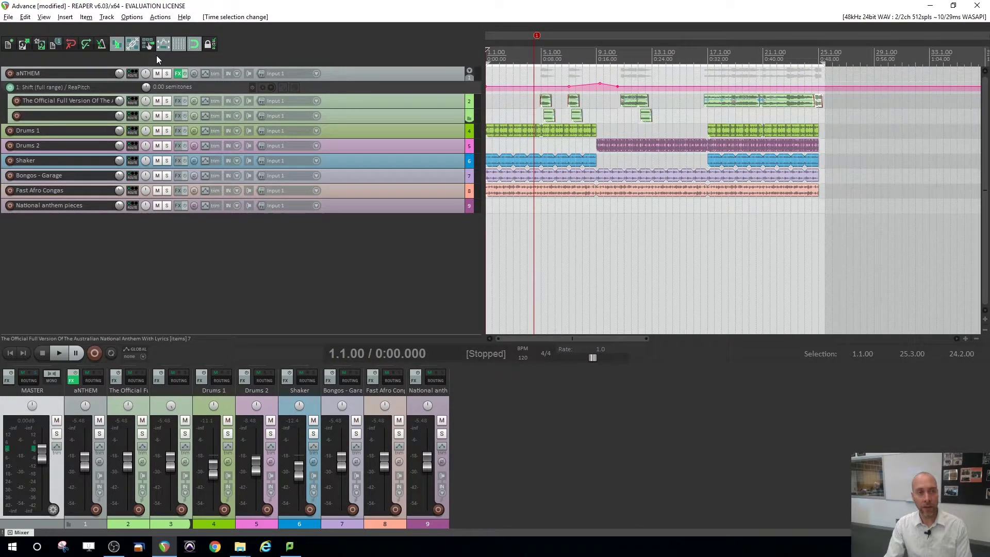
Render the master mix to MP3 with the bounds set to the time selection.
left_click(6, 17)
left_click(77, 180)
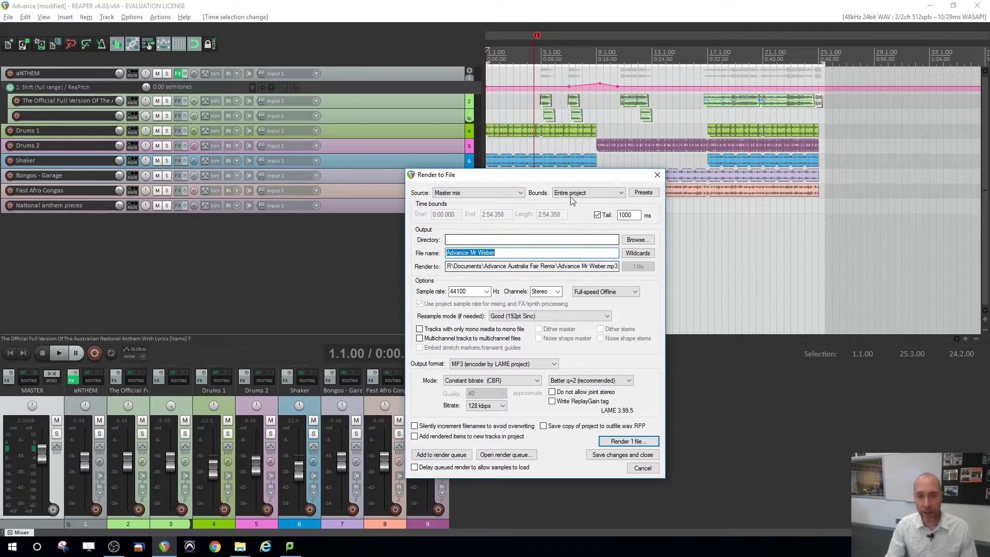
left_click(575, 195)
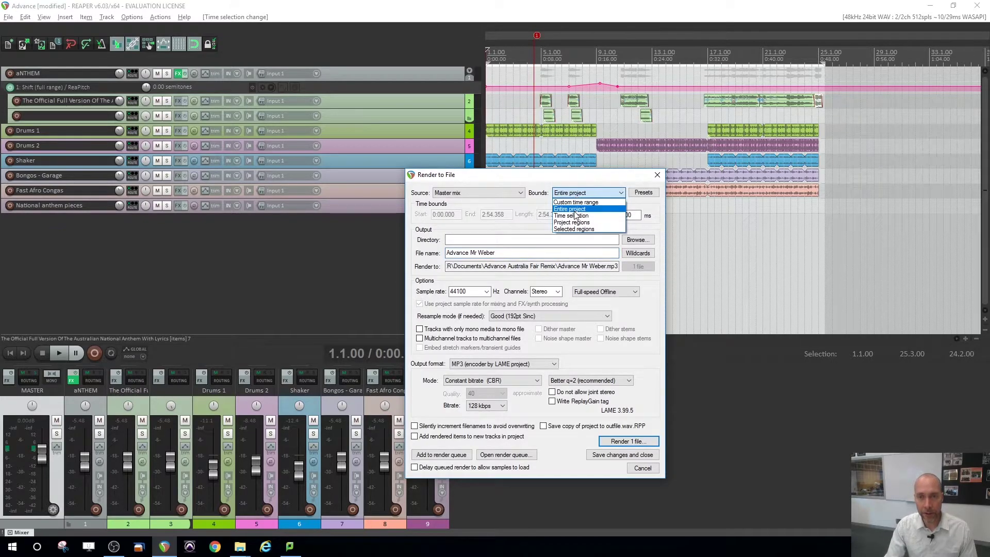
left_click(573, 215)
left_click(636, 444)
left_click(466, 263)
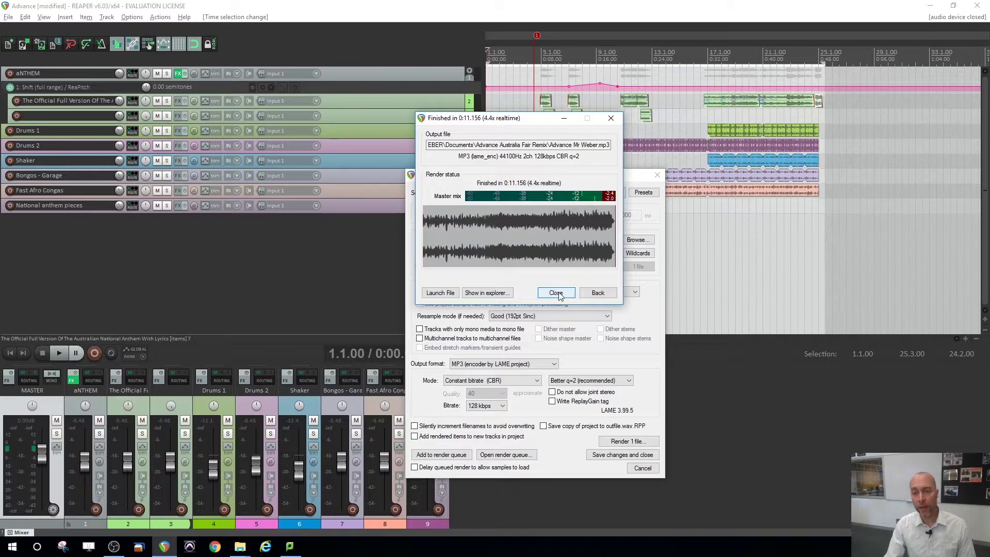
Show the rendered MP3 in its project folder, play it in the default music player, and return to the REAPER project.
left_click(487, 293)
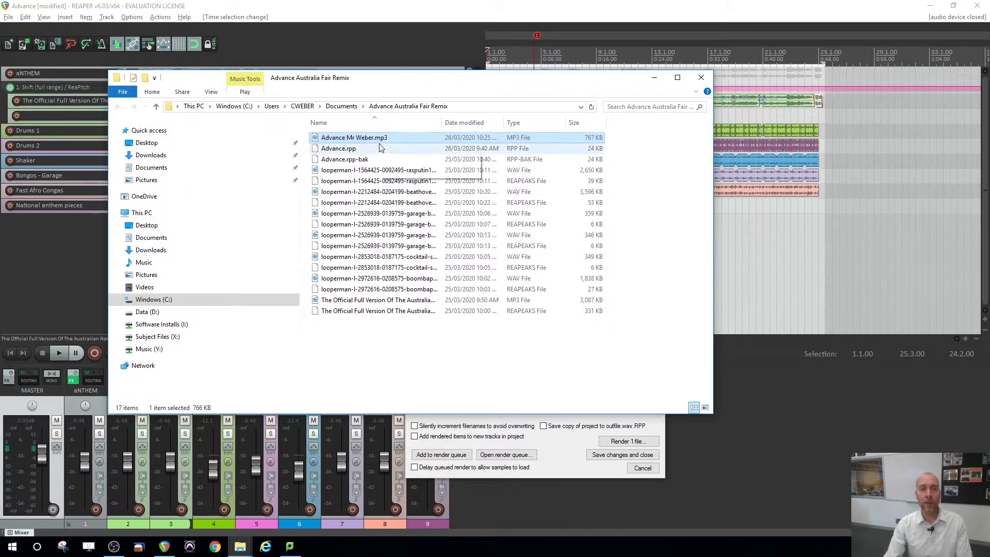
mouse_move(385, 142)
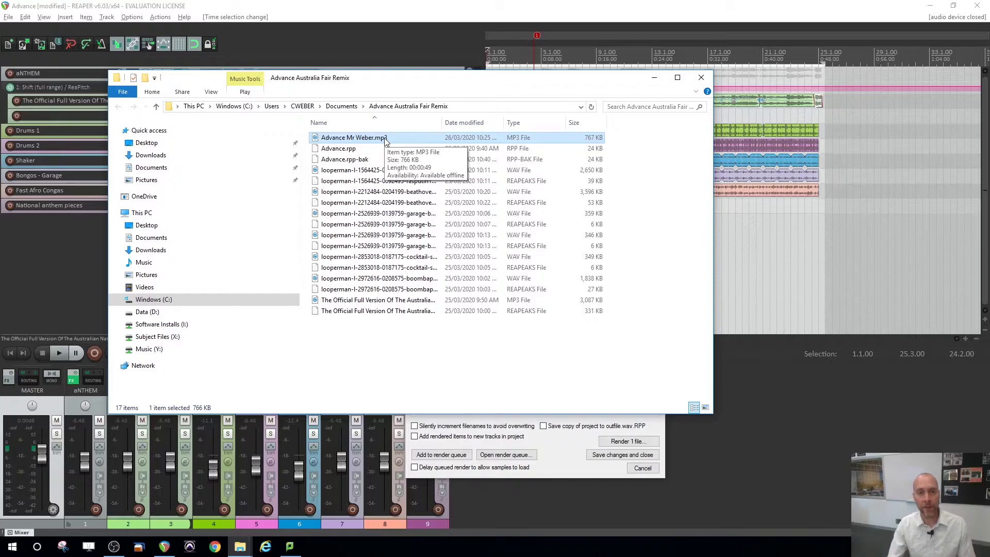
double_click(385, 141)
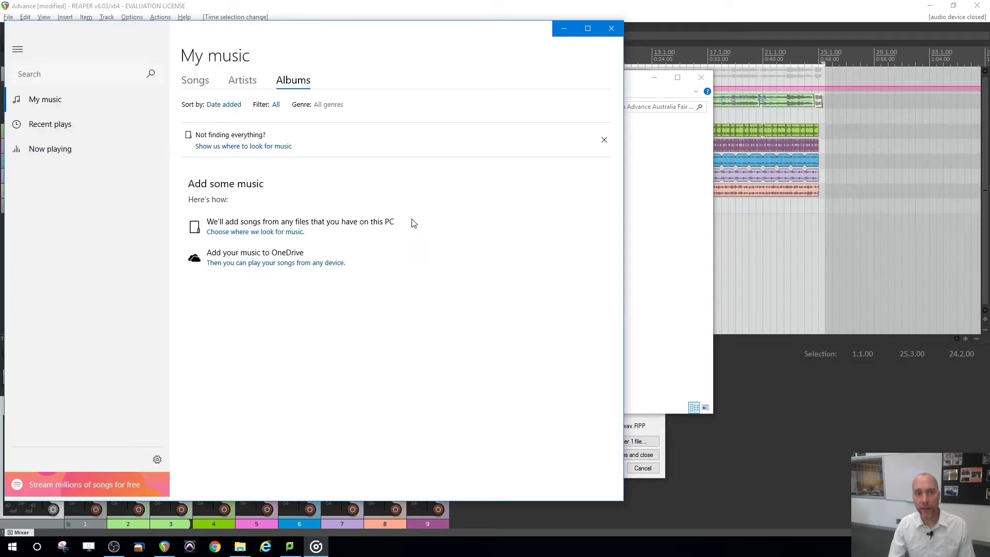
left_click(613, 34)
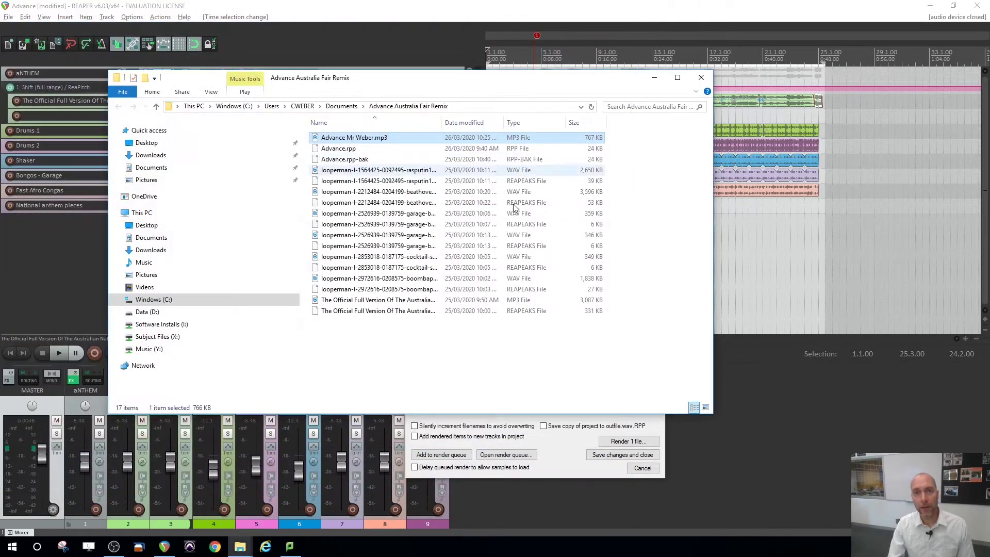
left_click(470, 390)
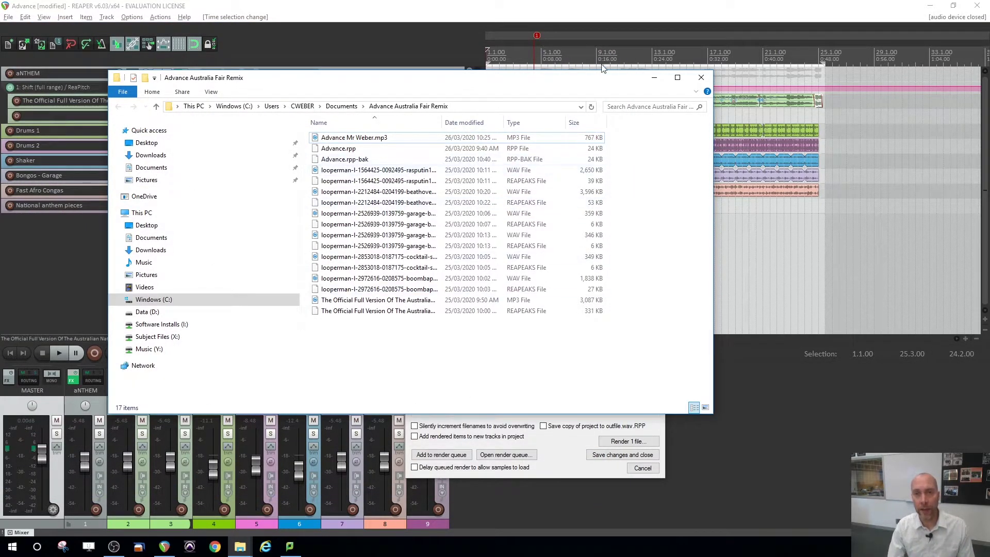
left_click(601, 13)
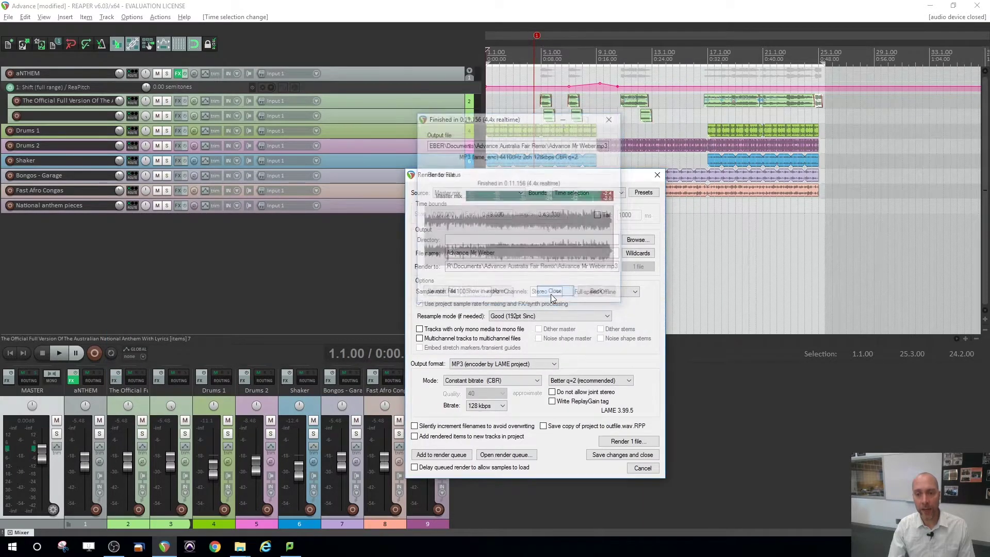
left_click(555, 293)
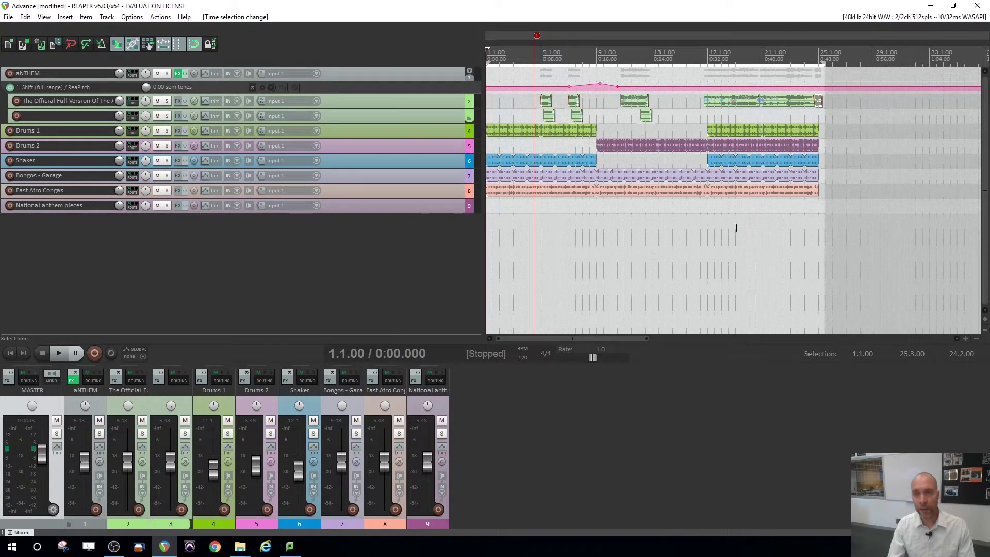
Enlarge the remix's tracks and timeline in the arrange view and hide the mixer.
scroll(744, 282, "up", 1)
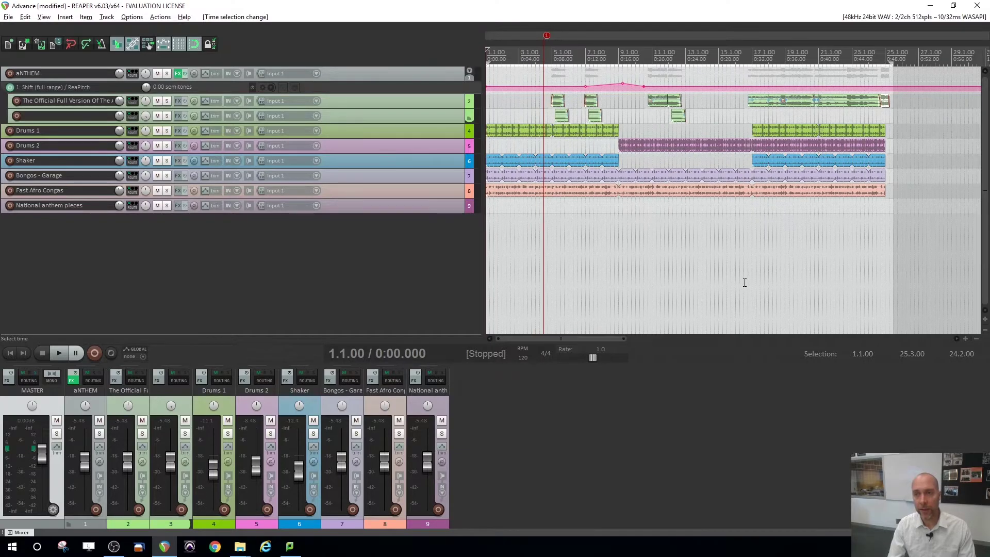
scroll(745, 283, "up", 2)
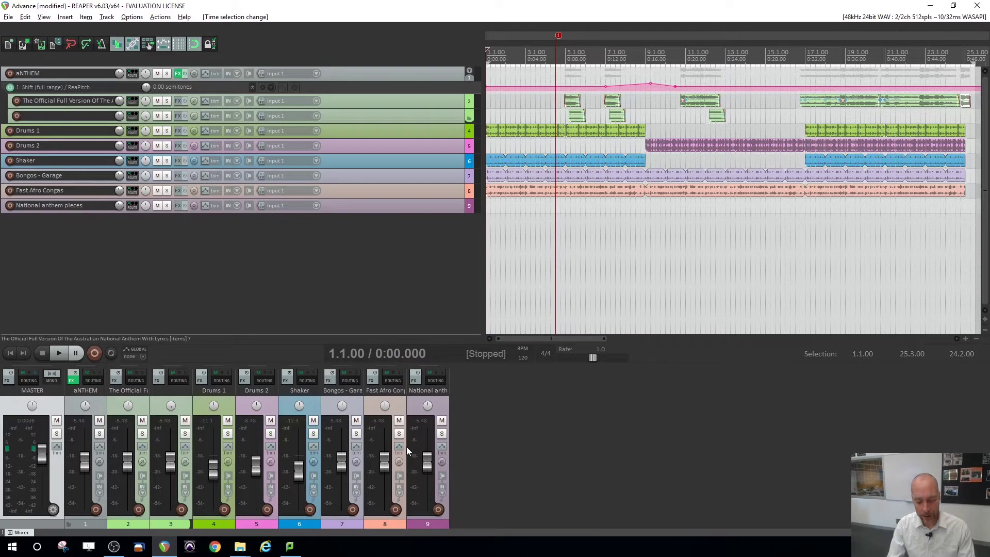
scroll(727, 303, "up", 3)
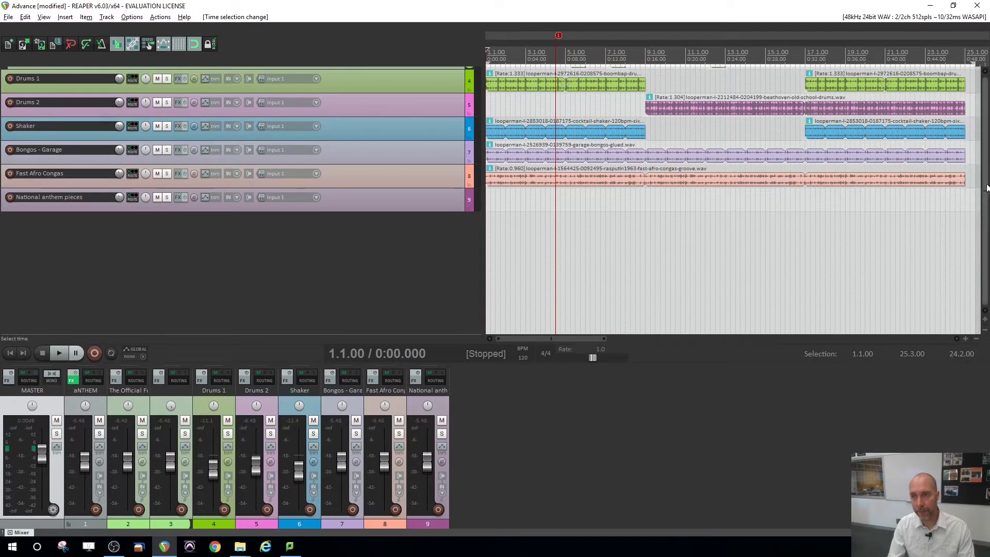
scroll(974, 150, "up", 2)
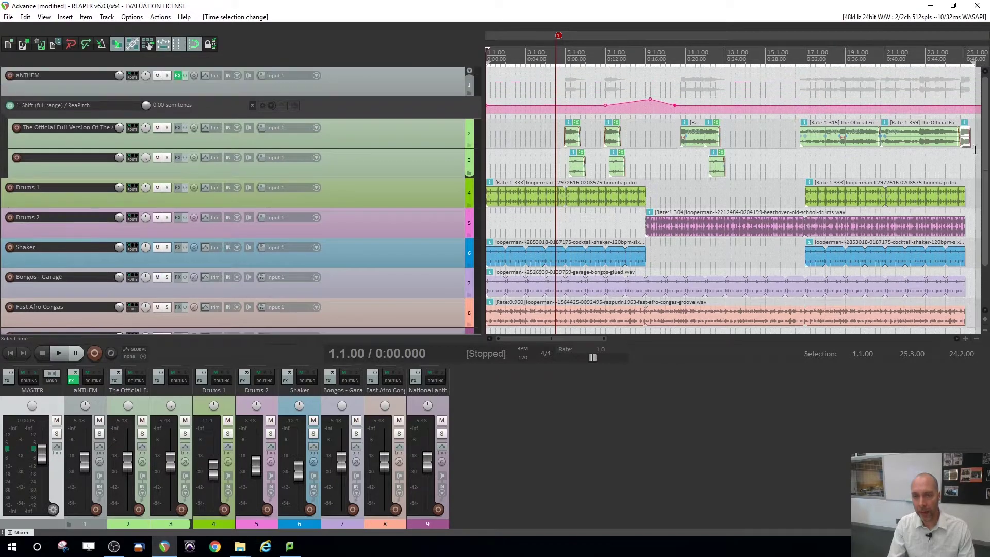
left_click_drag(614, 362, 608, 437)
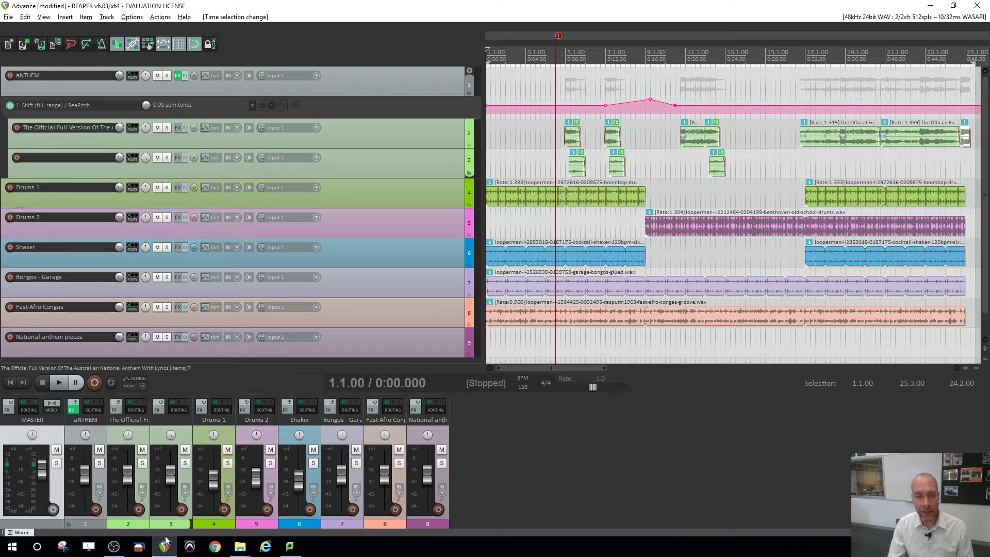
left_click(10, 533)
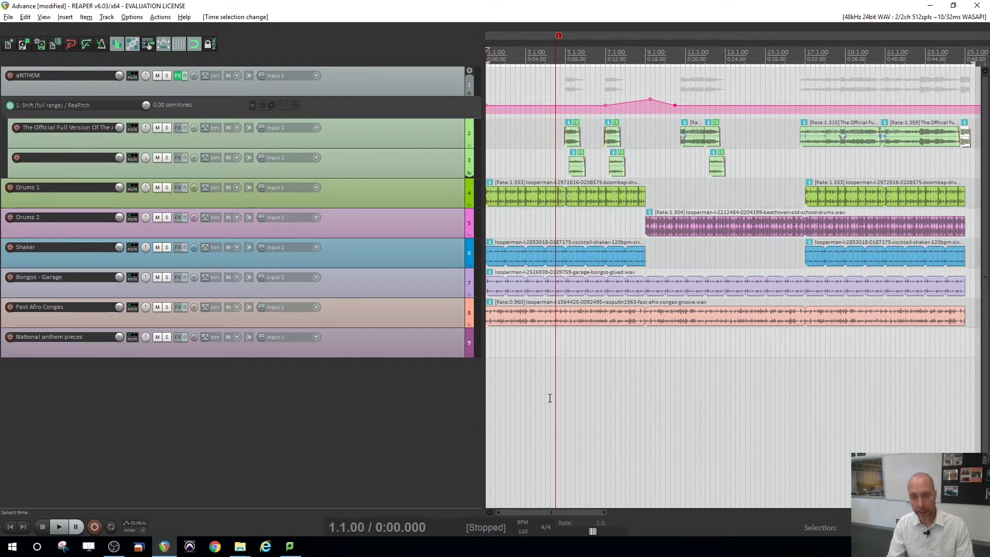
Set a time selection over the opening of the remix, from 0:00 to 0:08.500.
scroll(550, 398, "up", 2)
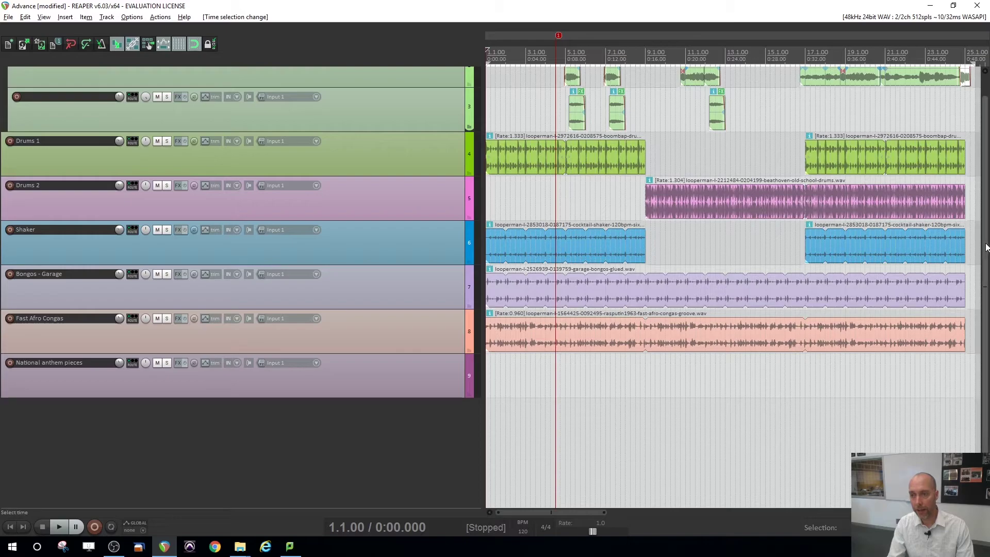
scroll(224, 450, "up", 3)
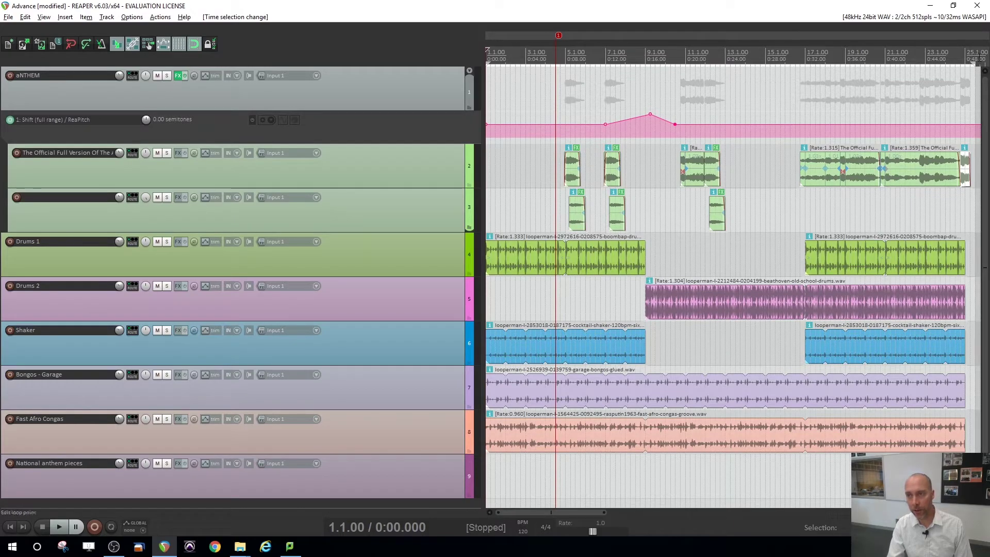
left_click_drag(569, 49, 487, 51)
scroll(696, 147, "up", 2)
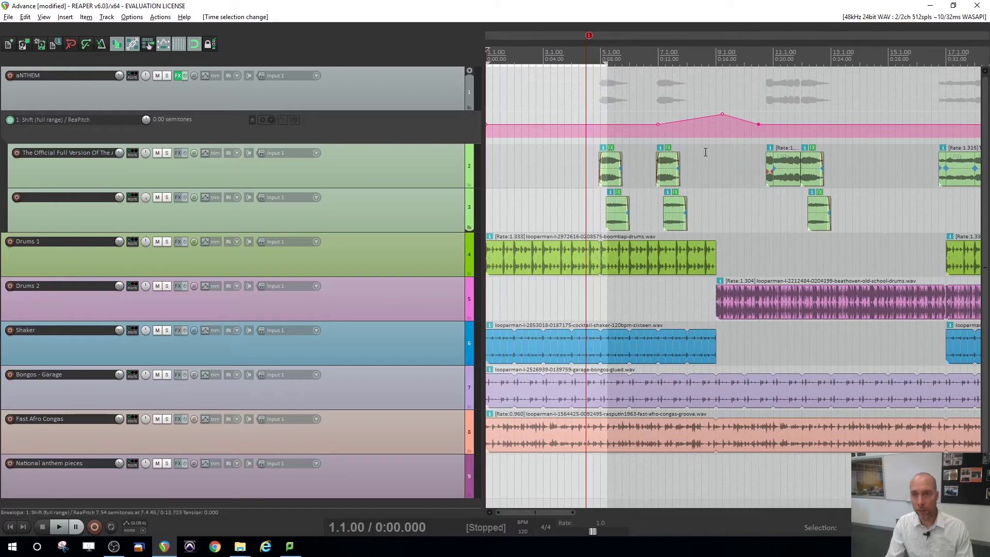
scroll(736, 163, "up", 5)
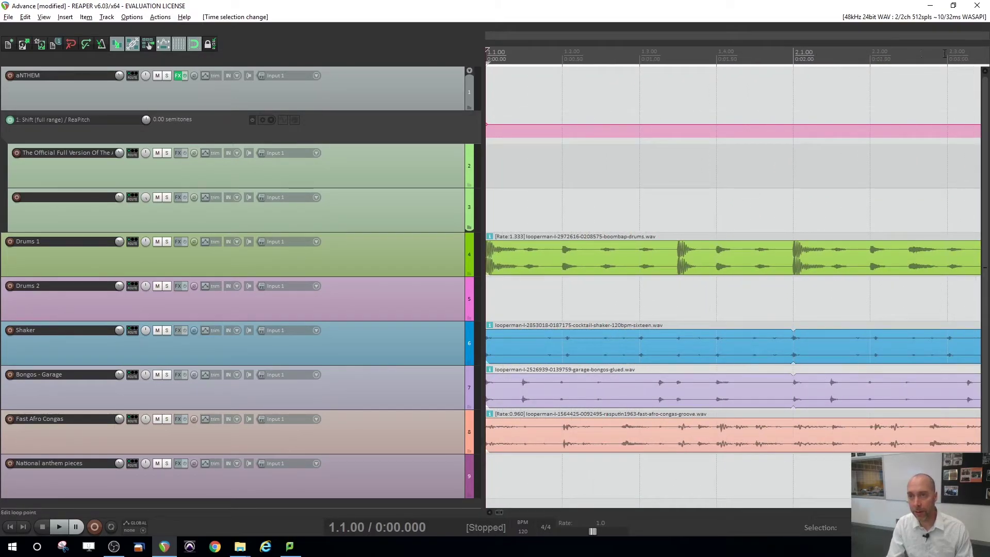
scroll(907, 53, "down", 5)
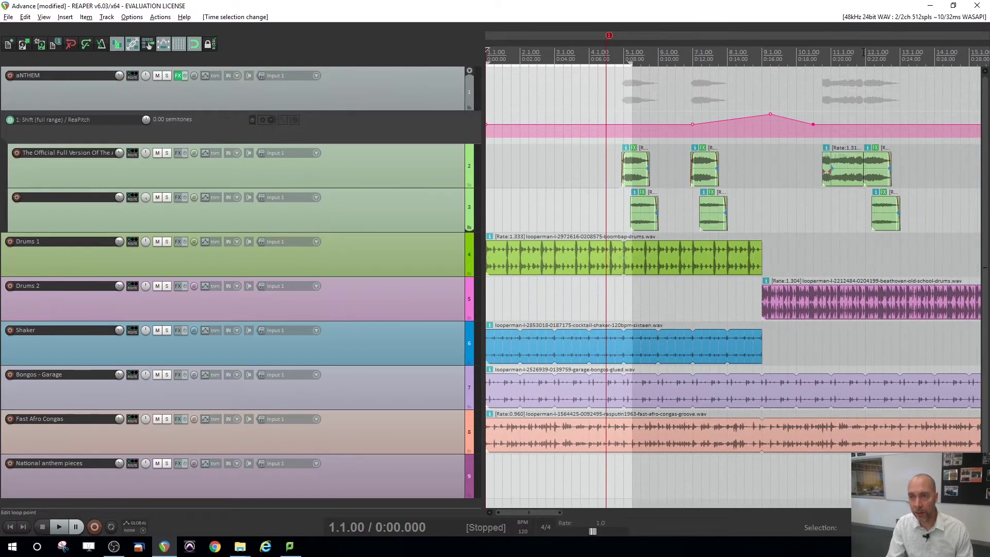
scroll(859, 53, "down", 3)
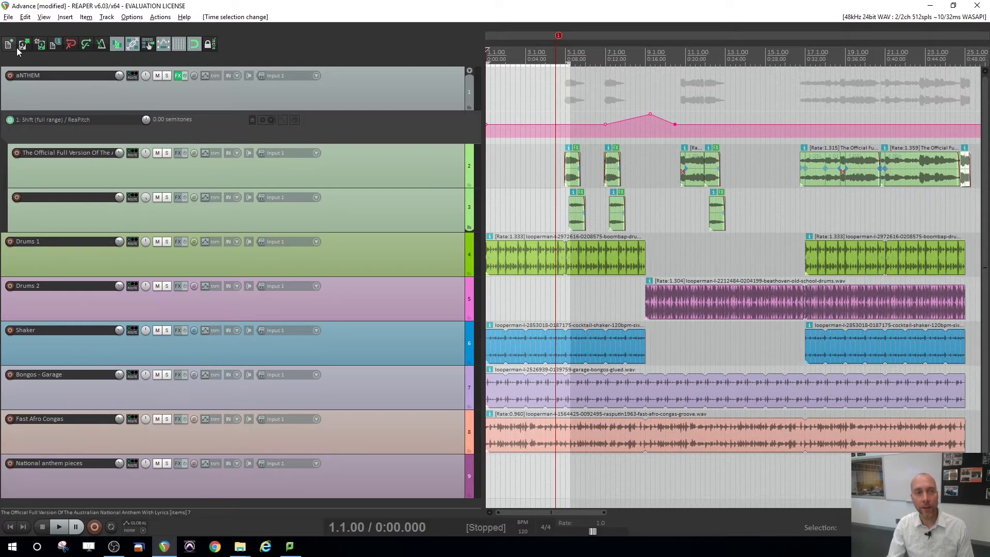
Open the render settings and switch the output format to WAV and back to MP3 (encoder by LAME project).
left_click(8, 20)
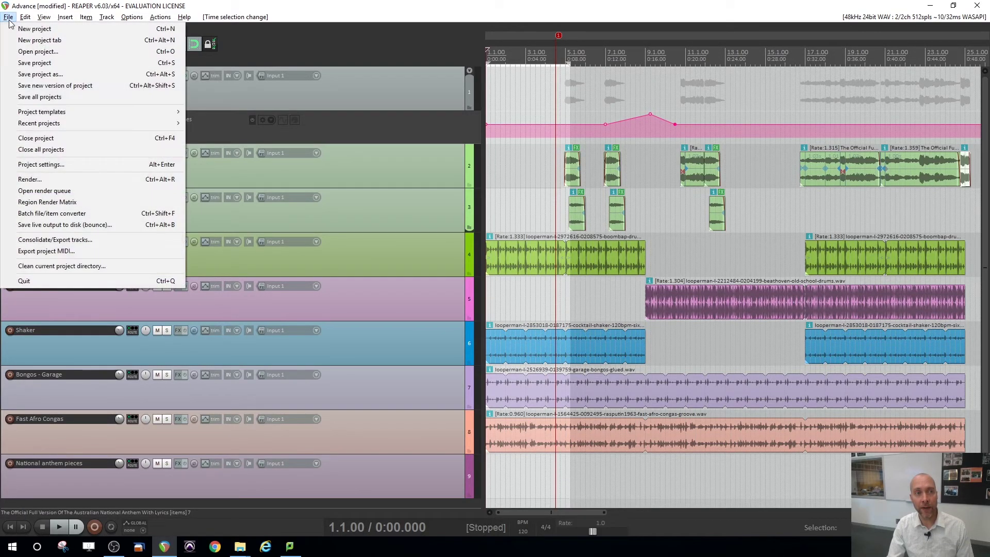
left_click(31, 180)
left_click(474, 363)
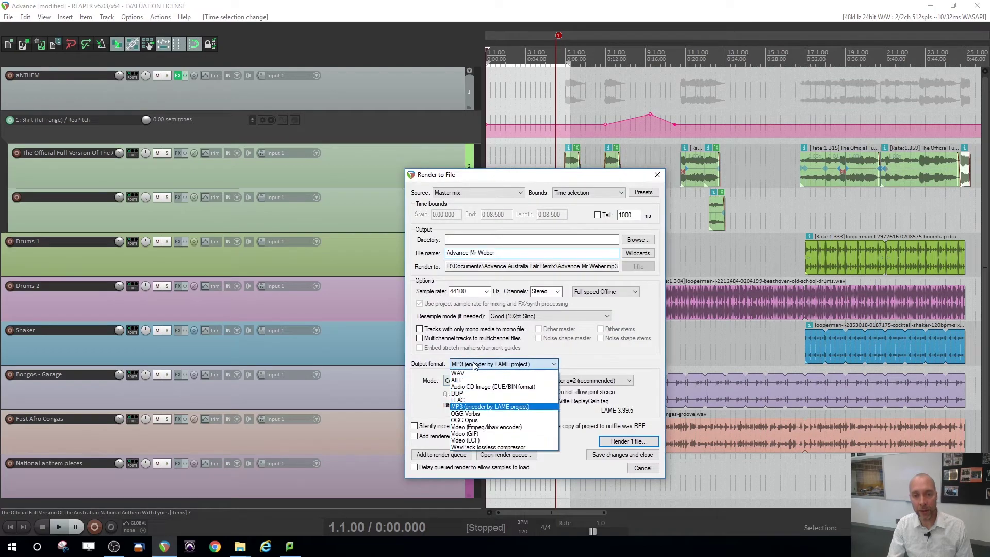
left_click(458, 373)
left_click(474, 364)
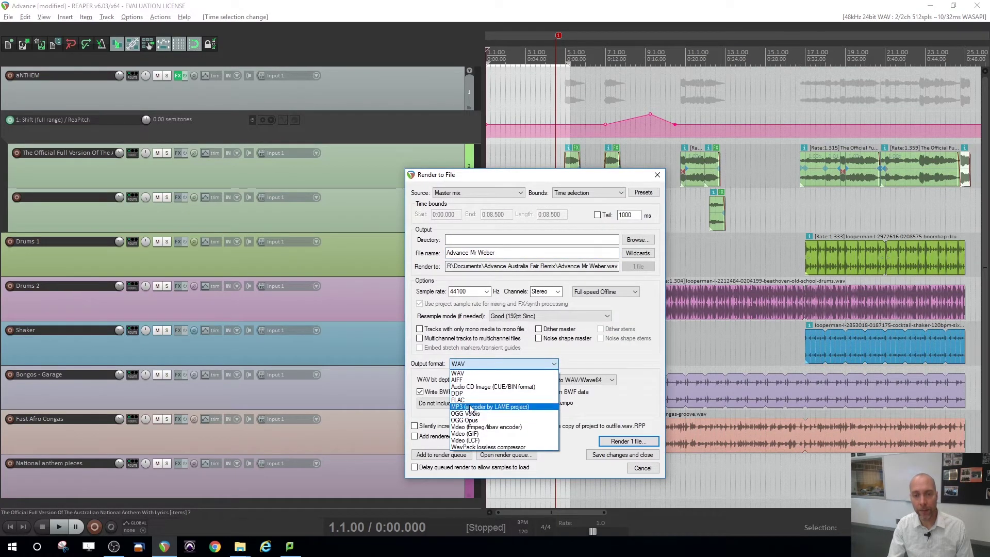
left_click(471, 408)
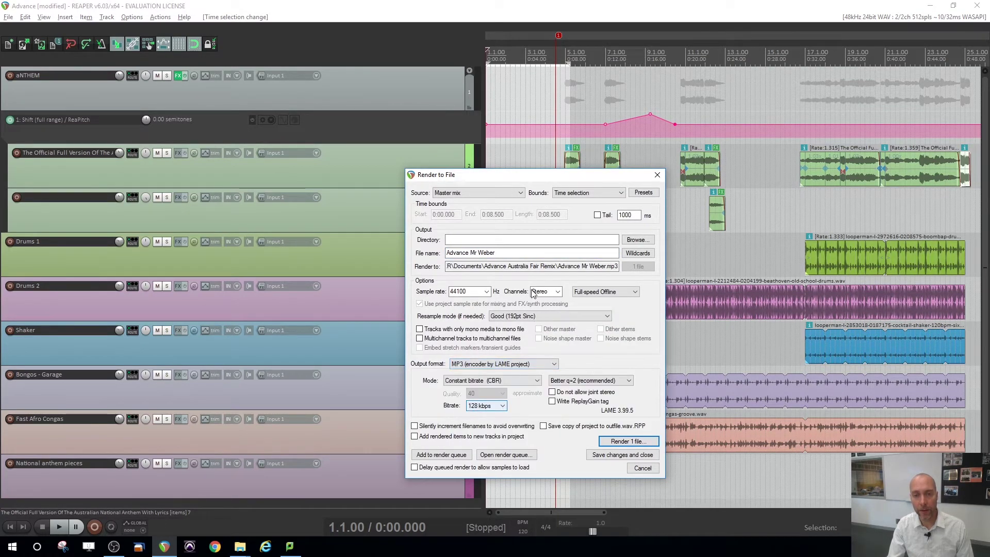
Try another render bounds option, return the bounds to Time selection, and cancel the render.
left_click(570, 194)
left_click(572, 200)
left_click(574, 194)
left_click(572, 207)
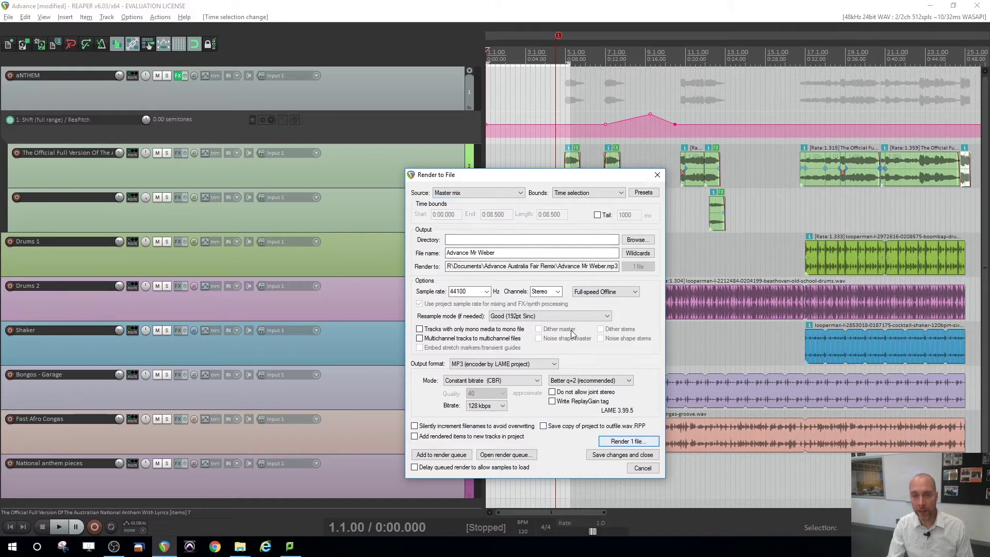
left_click(641, 468)
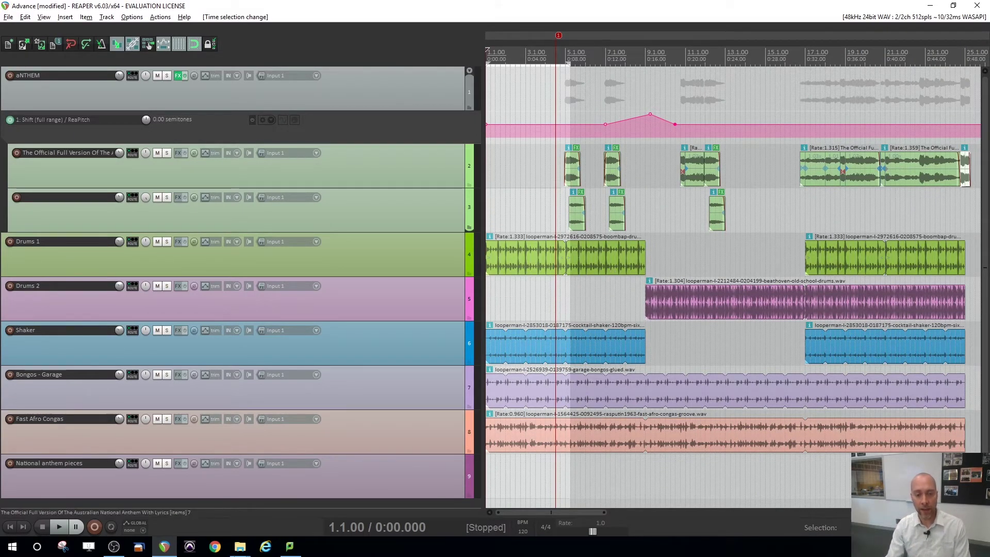
Switch to File Explorer, open the Screenshots folder in Pictures, and sort its files by date.
left_click(240, 547)
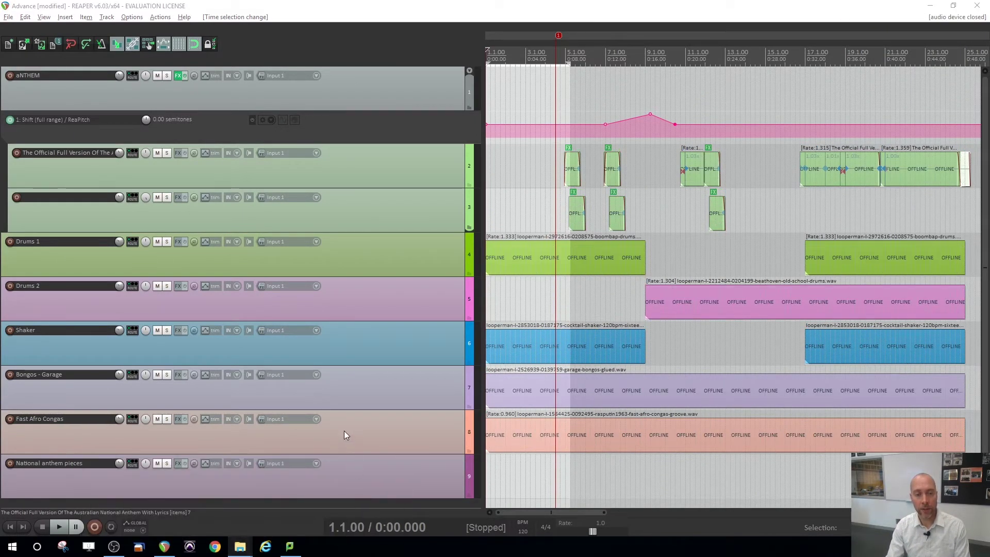
left_click(237, 470)
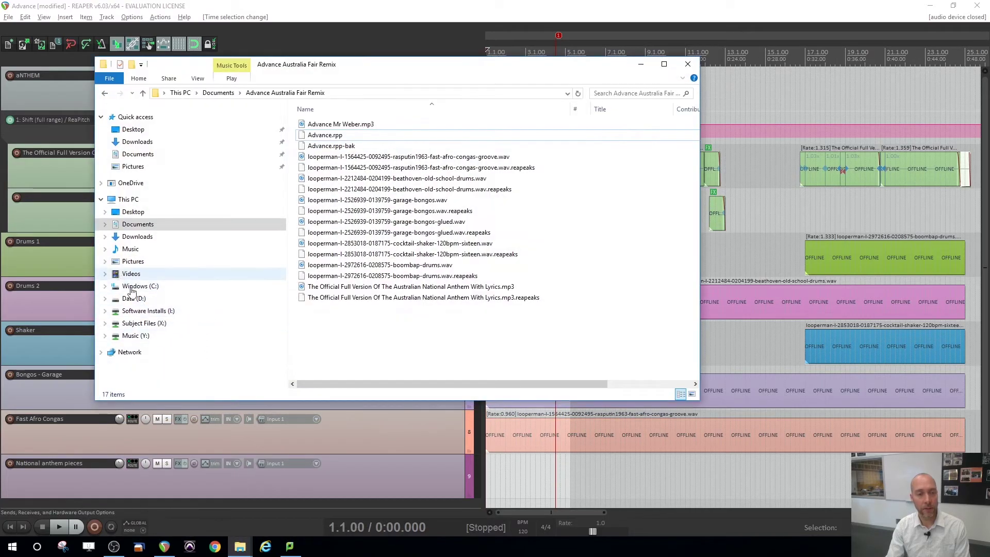
left_click(133, 262)
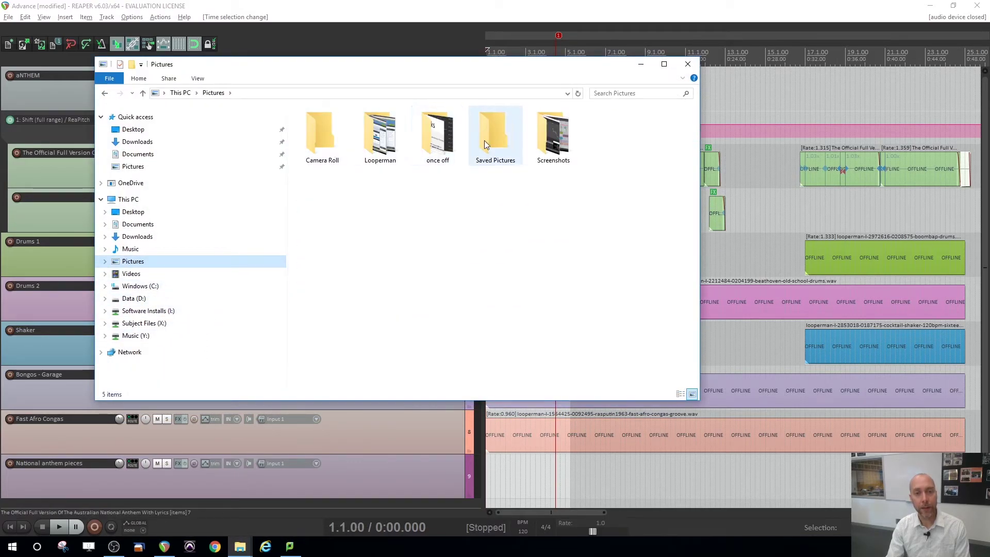
double_click(574, 147)
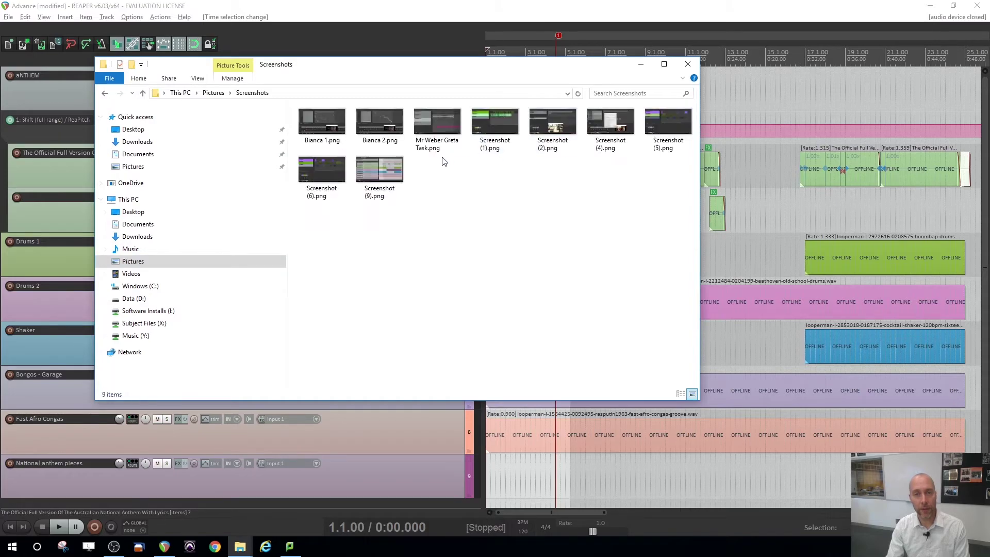
right_click(474, 237)
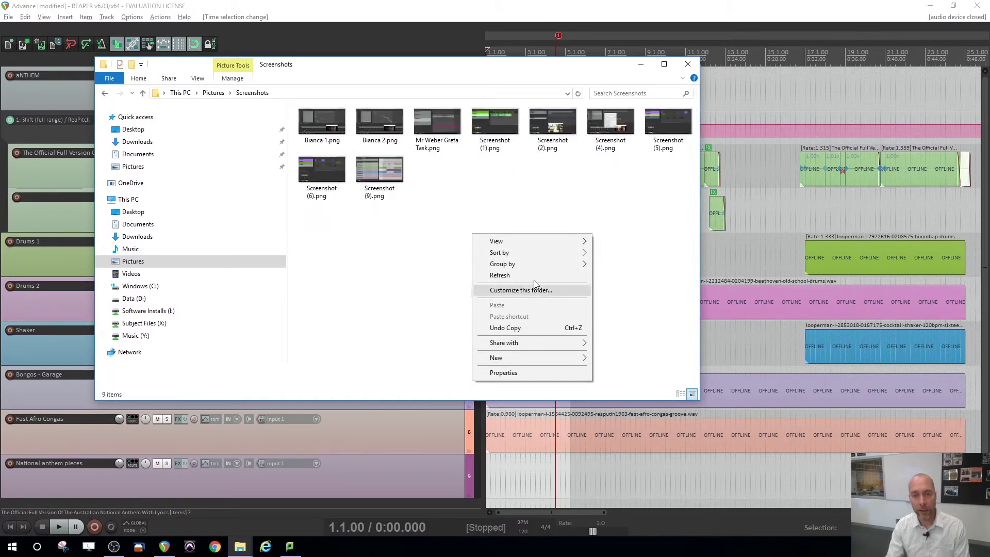
mouse_move(546, 255)
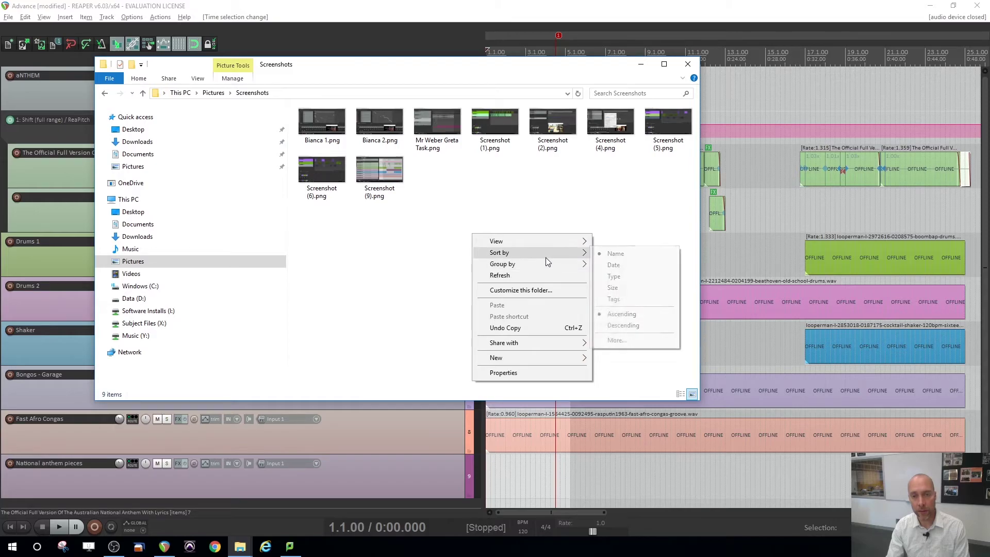
left_click(614, 265)
View the newest capture, Screenshot (9).png, at full size and close the image viewer.
left_click(329, 127)
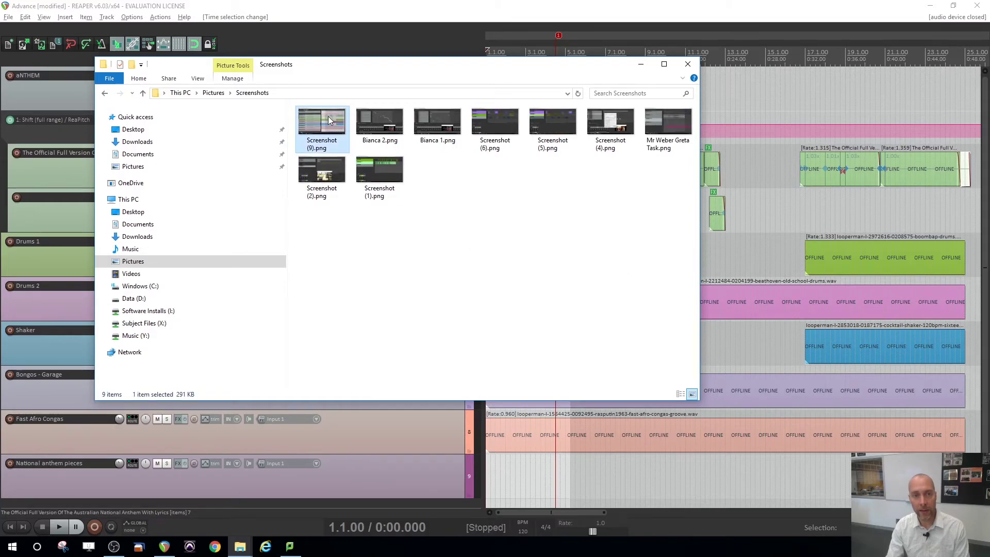
double_click(328, 116)
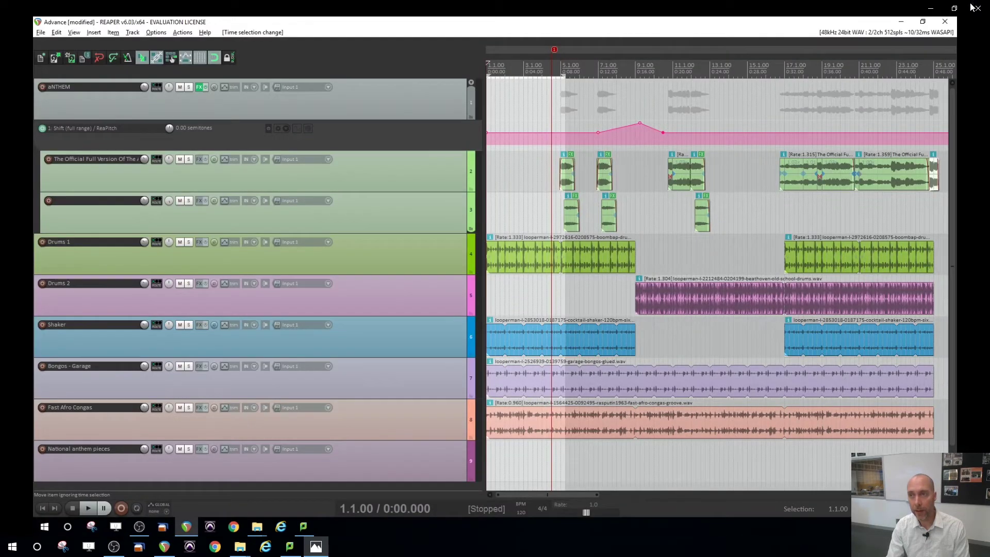
left_click(975, 8)
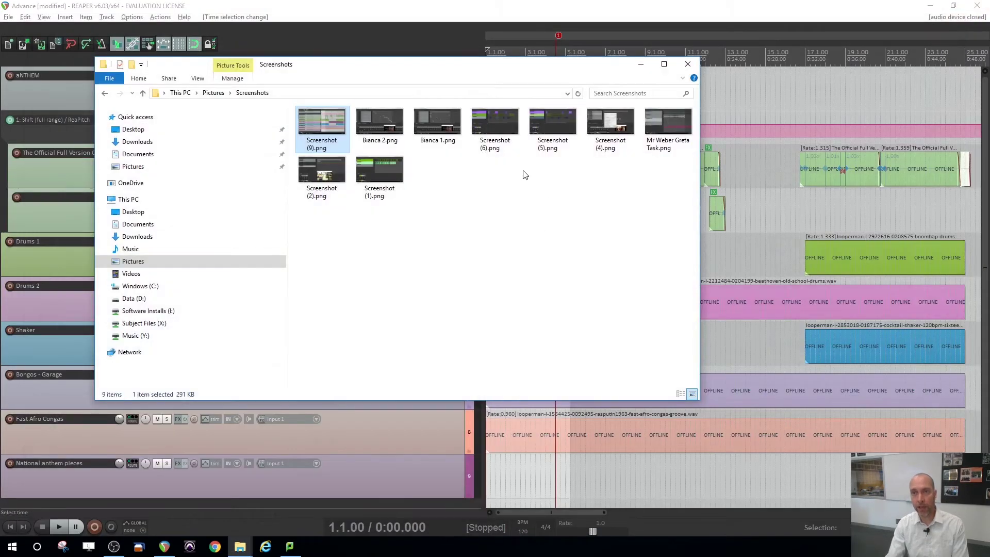